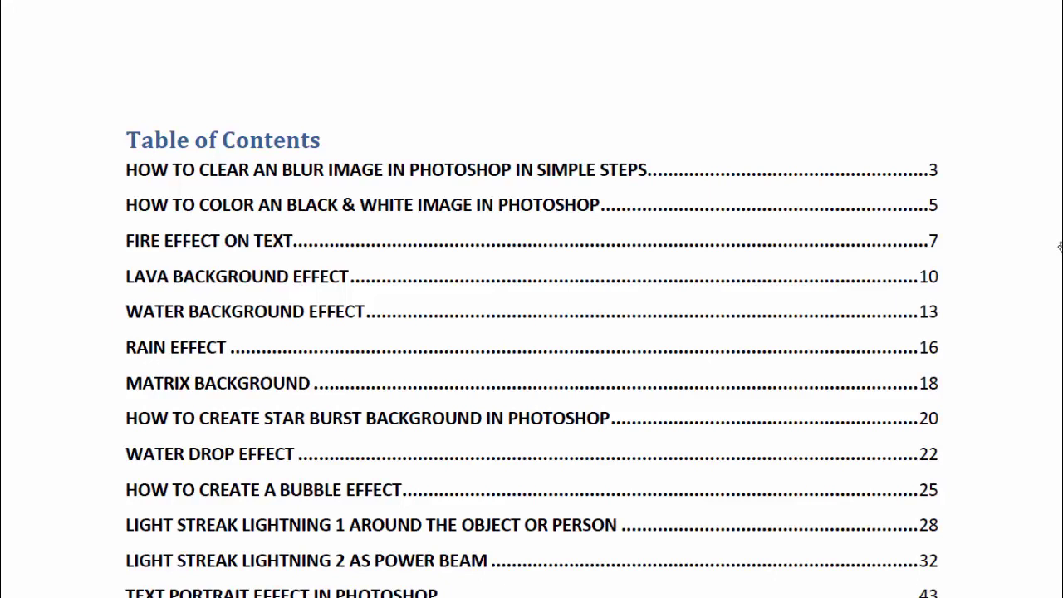
# - Scroll the Table of Contents and jump to 'How to clear an blur image in Photoshop in simple steps'
pyautogui.scroll(-2, 1053, 251)
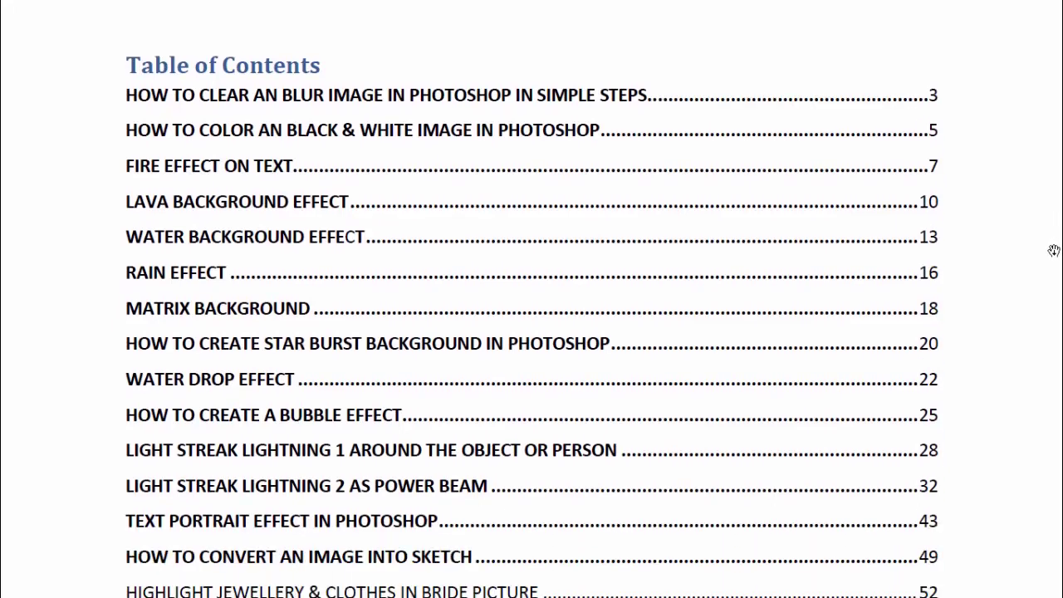
pyautogui.scroll(-2, 1048, 251)
pyautogui.scroll(-1, 1043, 254)
pyautogui.scroll(-1, 1034, 260)
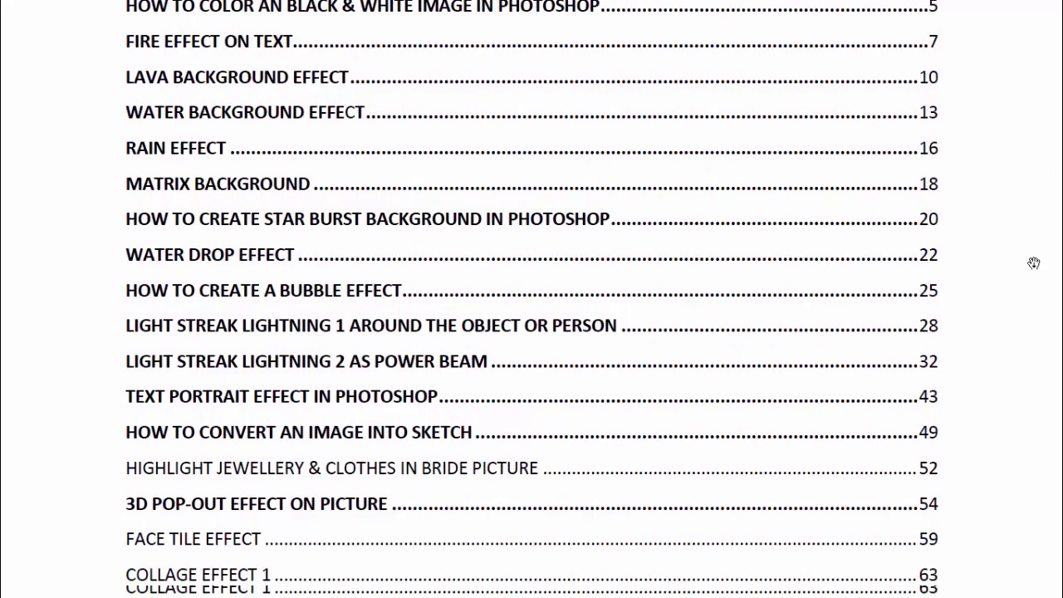
pyautogui.scroll(-1, 1033, 263)
pyautogui.scroll(-1, 1032, 265)
pyautogui.scroll(-1, 1027, 264)
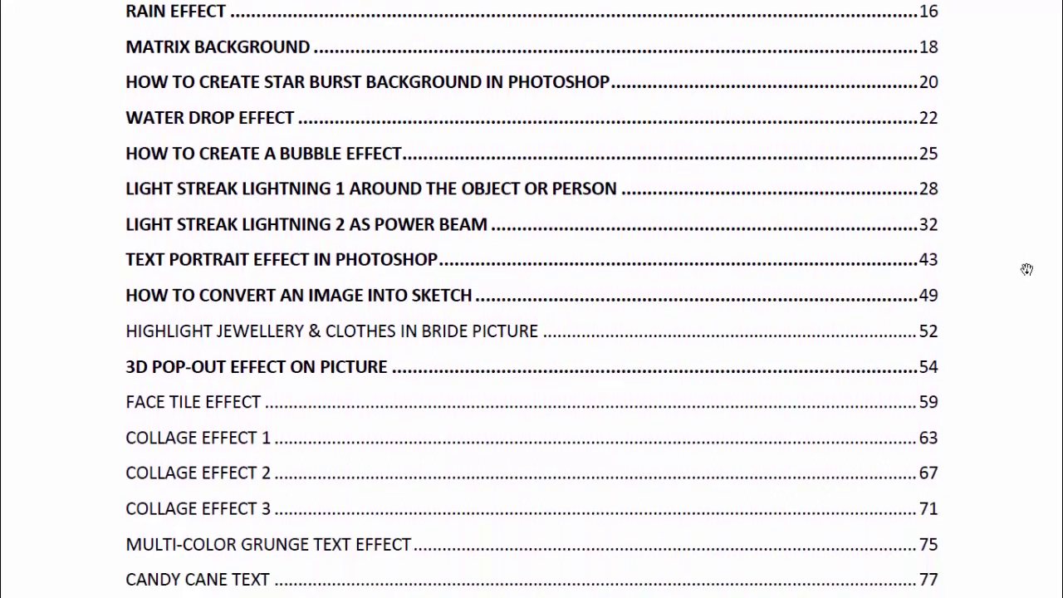
pyautogui.scroll(-1, 1026, 269)
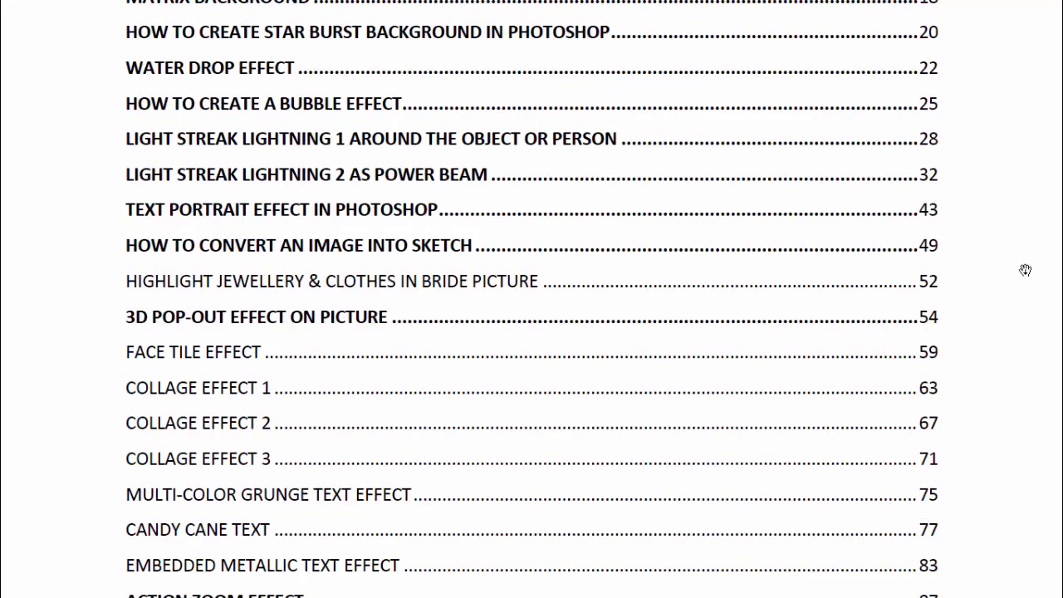
pyautogui.scroll(2, 1027, 270)
pyautogui.scroll(2, 1027, 270)
pyautogui.scroll(2, 1026, 270)
pyautogui.scroll(1, 1026, 270)
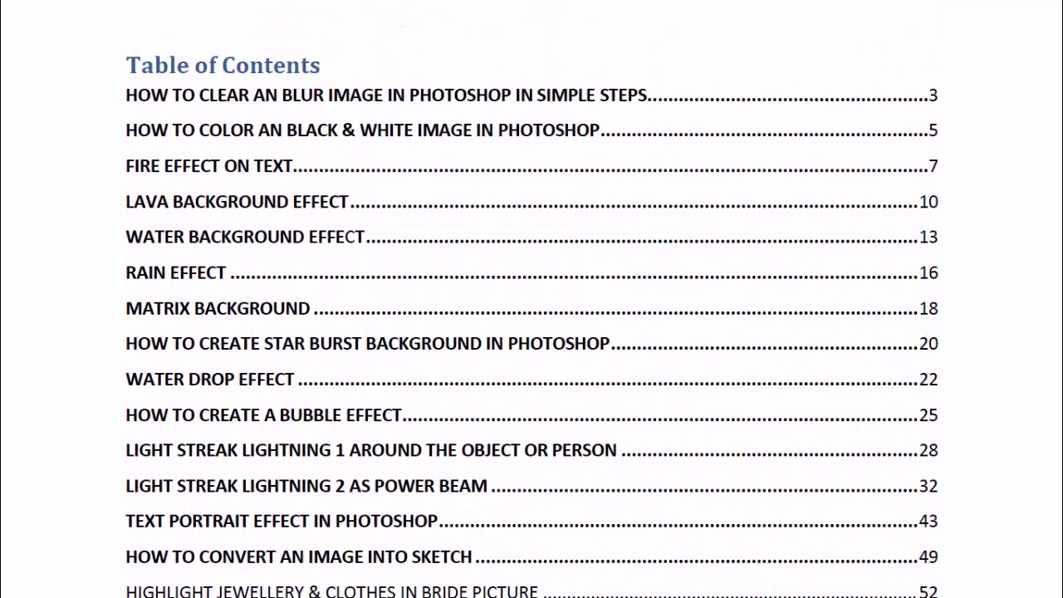
pyautogui.scroll(1, 532, 332)
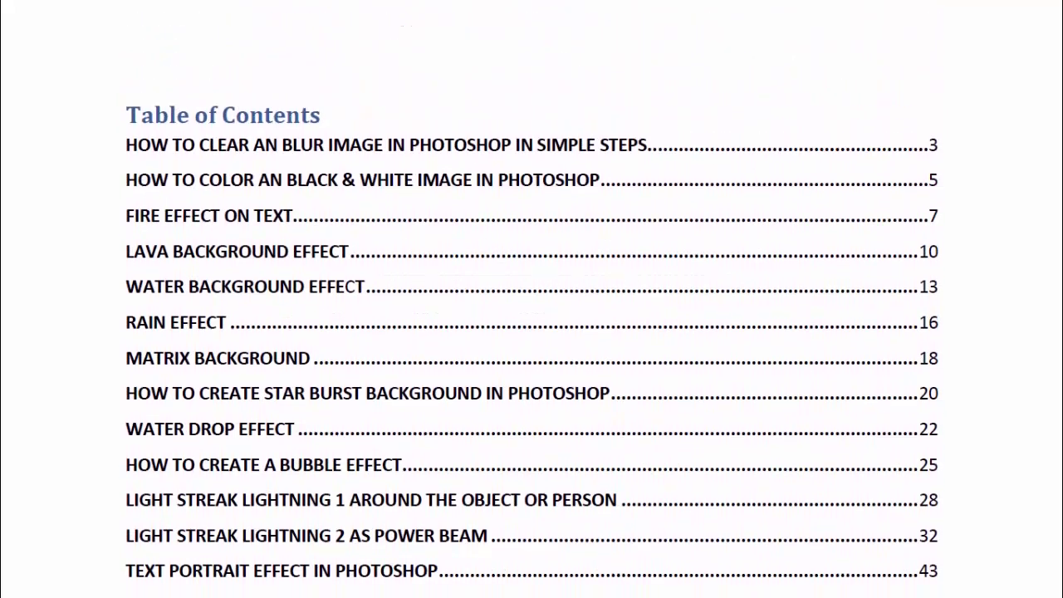
pyautogui.click(280, 154)
# - Page down through the blur tutorial's steps 1–3, then scroll back up toward the contents
pyautogui.scroll(-2, 383, 182)
pyautogui.scroll(-2, 392, 188)
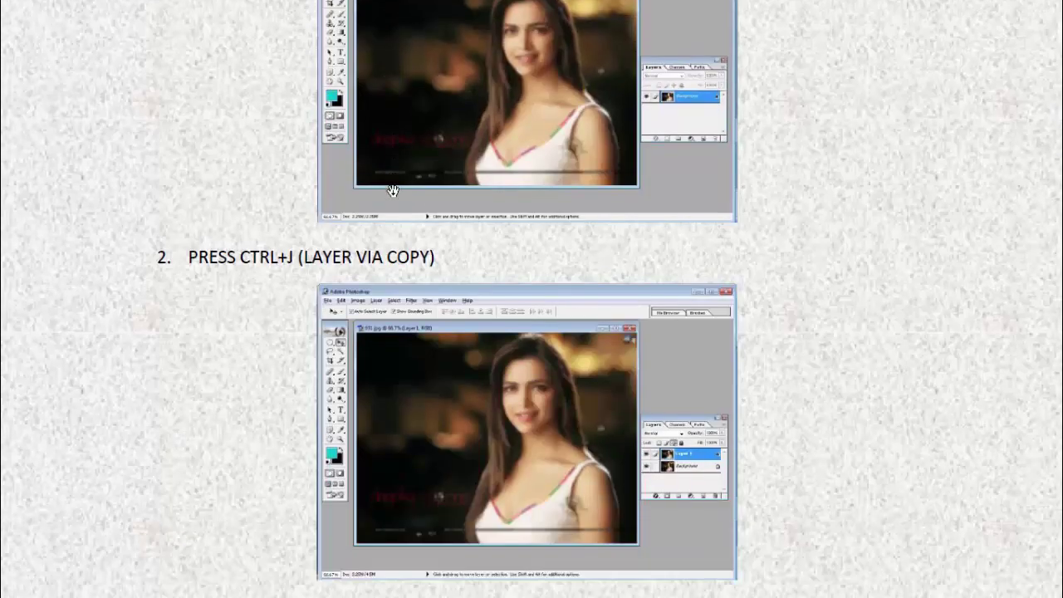
pyautogui.scroll(-2, 408, 196)
pyautogui.scroll(-2, 704, 285)
pyautogui.scroll(-2, 704, 287)
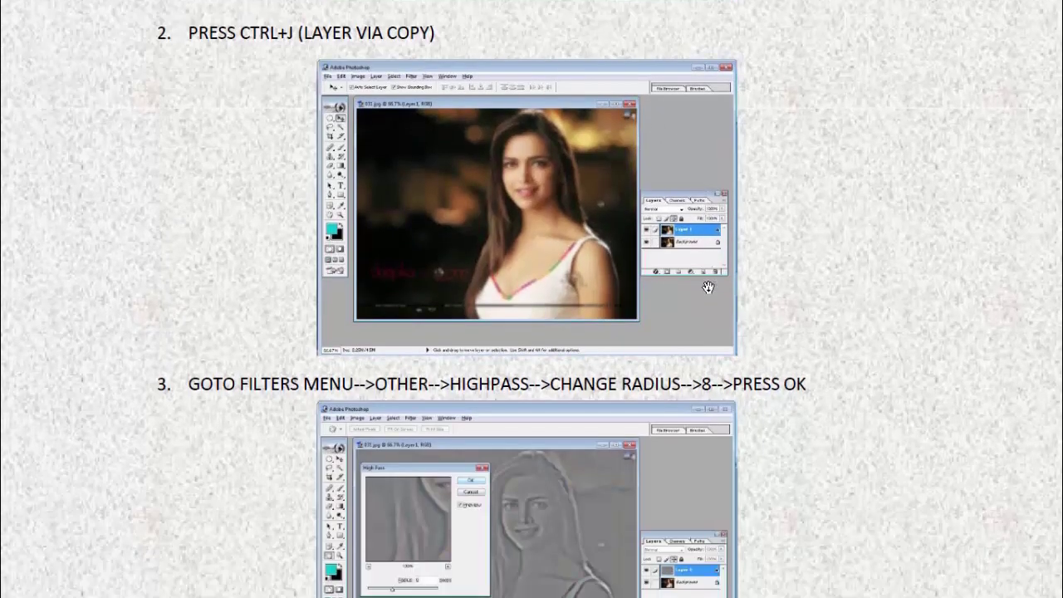
pyautogui.scroll(-2, 705, 288)
pyautogui.scroll(-2, 705, 291)
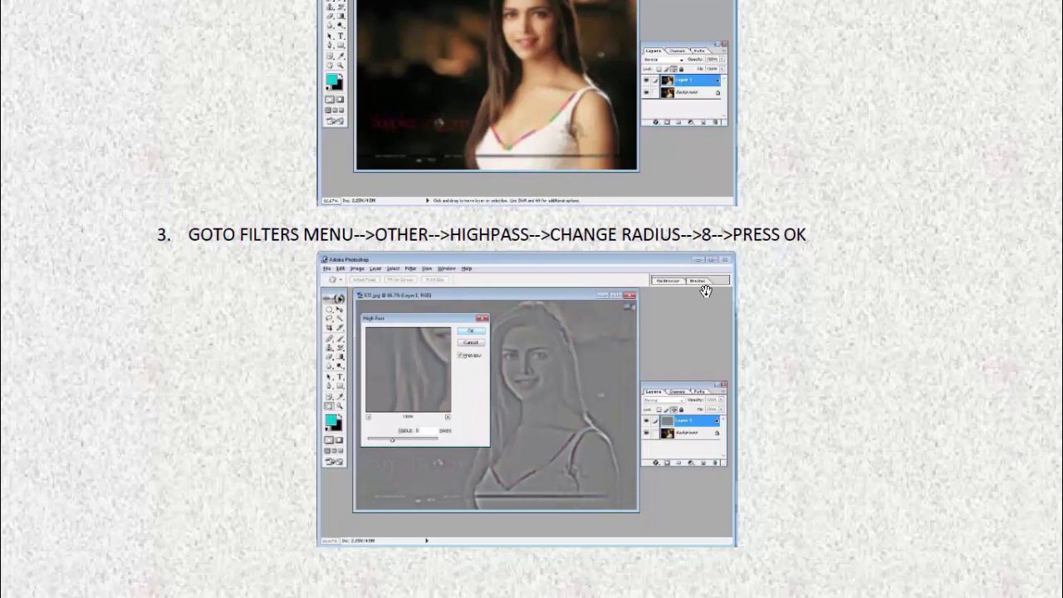
pyautogui.scroll(1, 867, 290)
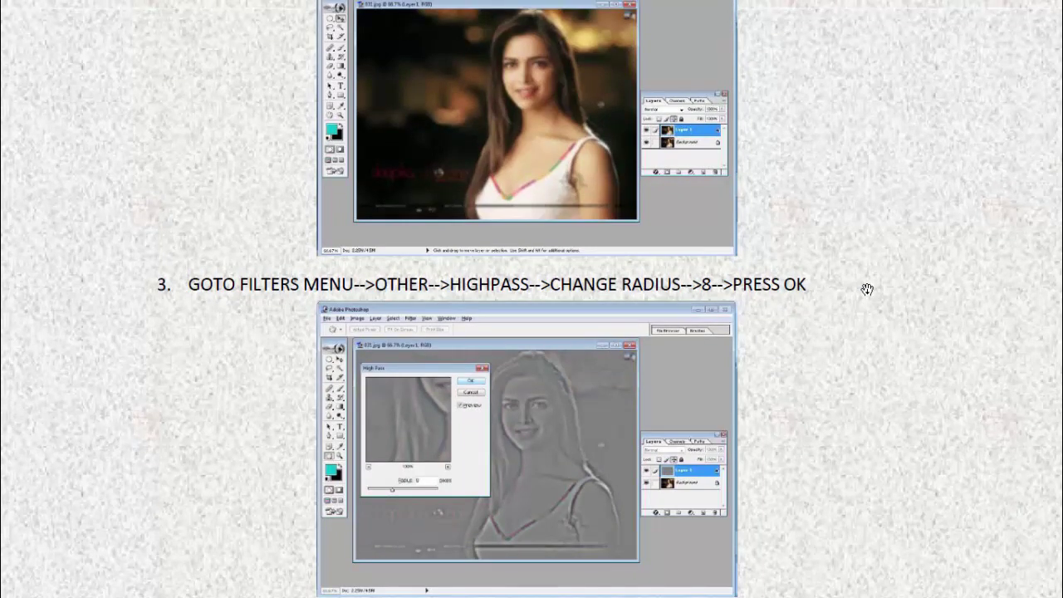
pyautogui.scroll(1, 867, 289)
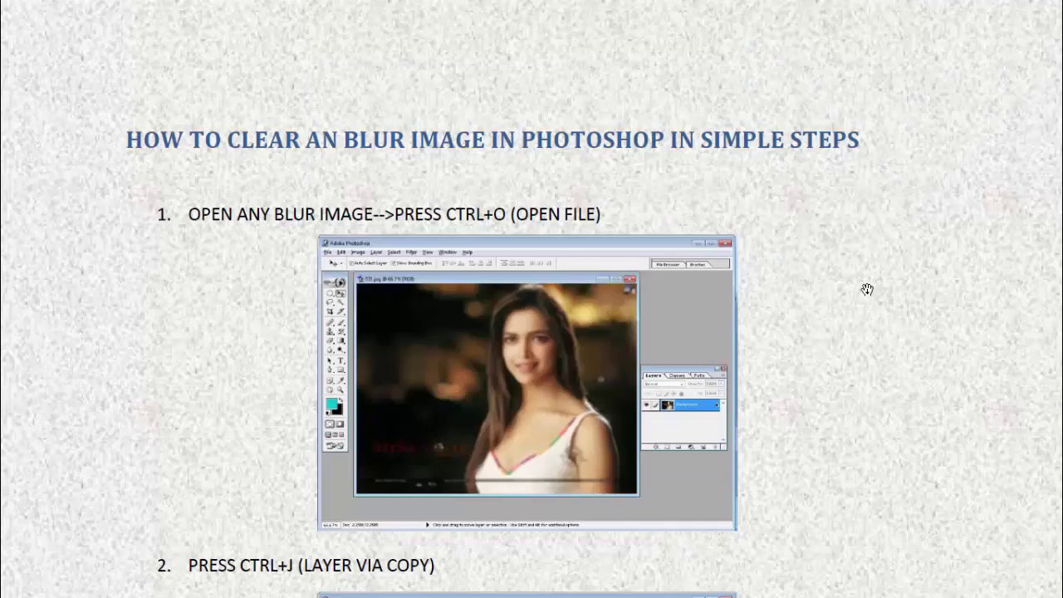
pyautogui.scroll(1, 867, 289)
pyautogui.scroll(2, 868, 289)
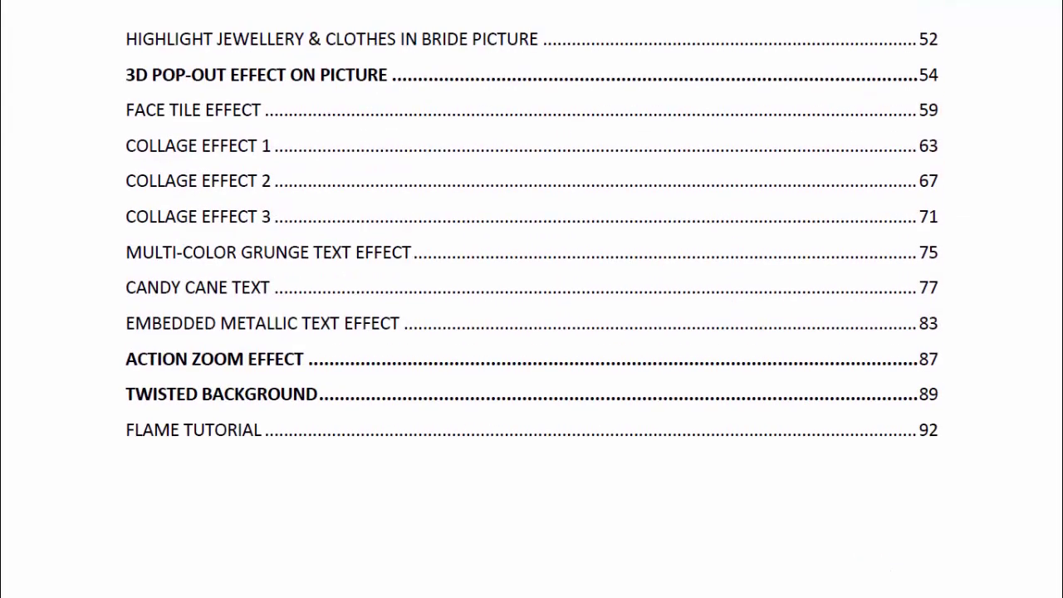
pyautogui.scroll(3, 868, 289)
pyautogui.scroll(2, 868, 289)
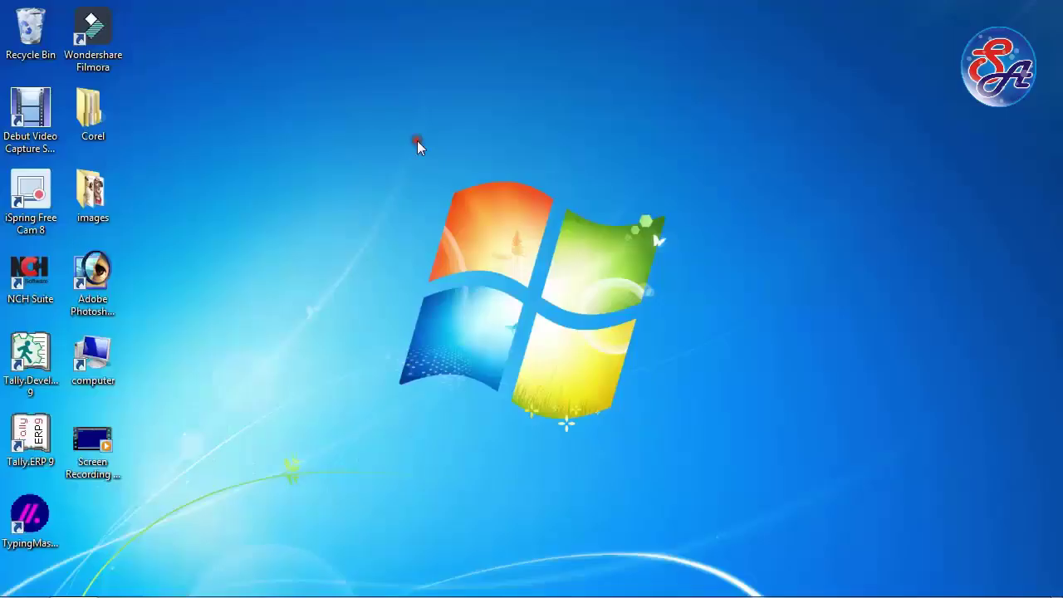
# - Launch Adobe Photoshop 7.0 from its desktop shortcut
pyautogui.click(114, 285)
pyautogui.doubleClick(113, 282)
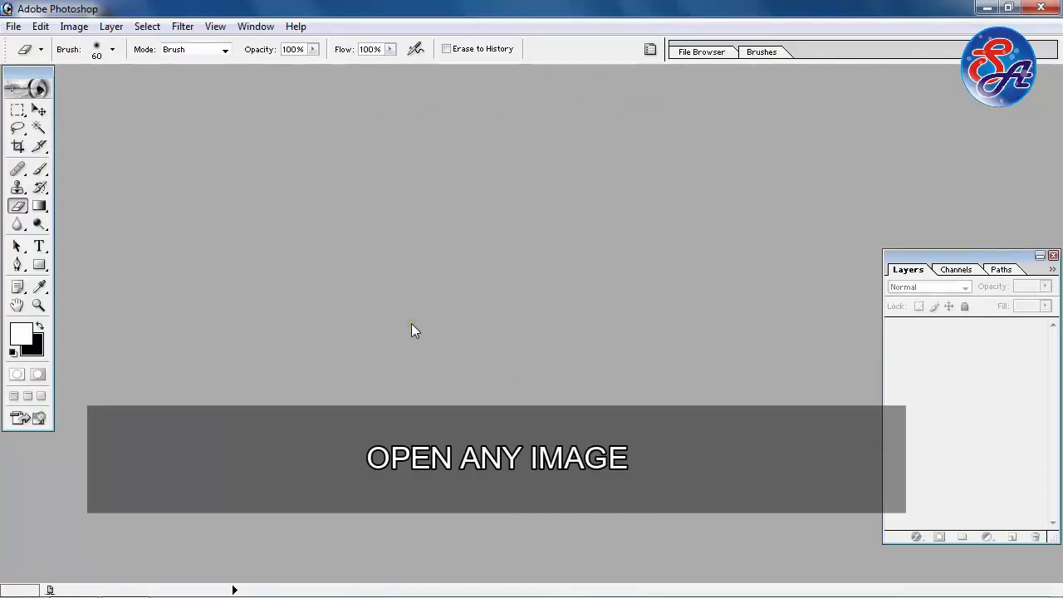
# - Open the image 5.jpg from the workspace
pyautogui.doubleClick(412, 323)
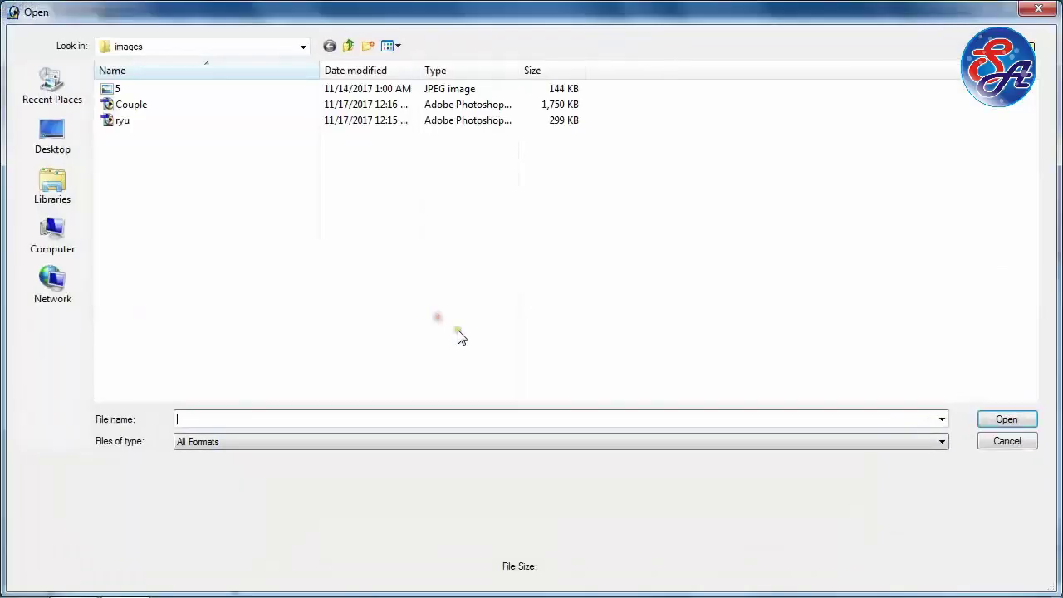
pyautogui.click(158, 89)
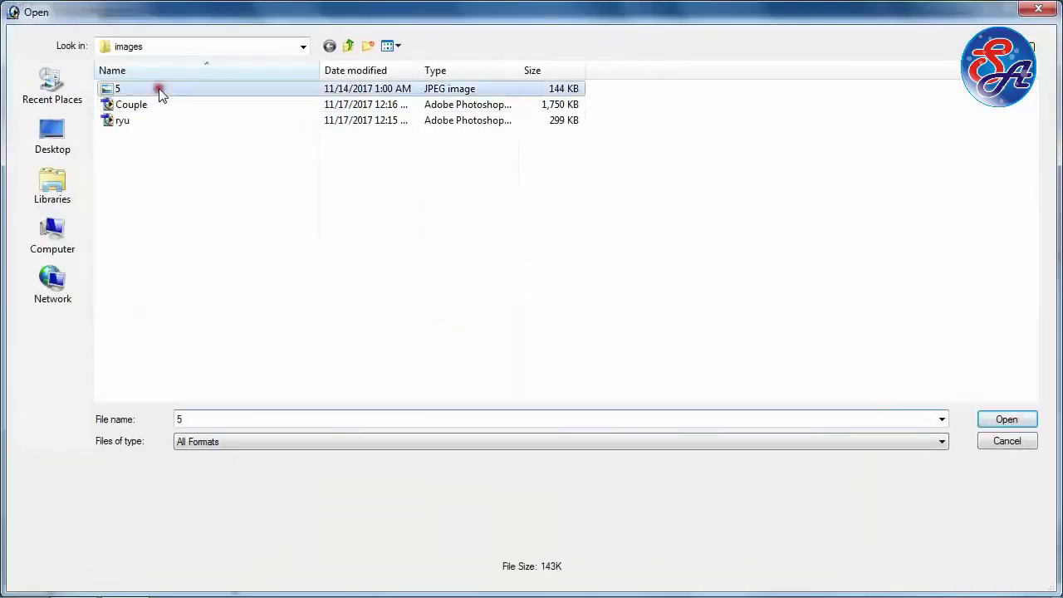
pyautogui.click(1007, 419)
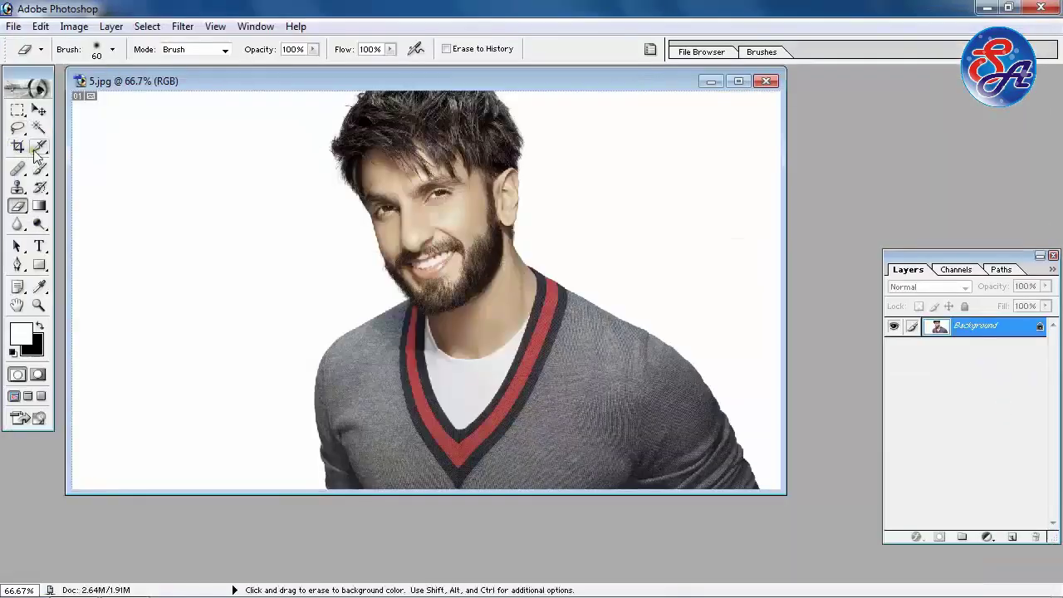
# - Crop off the blank white area left of the man, with presets cleared, and maximize the window
pyautogui.click(18, 147)
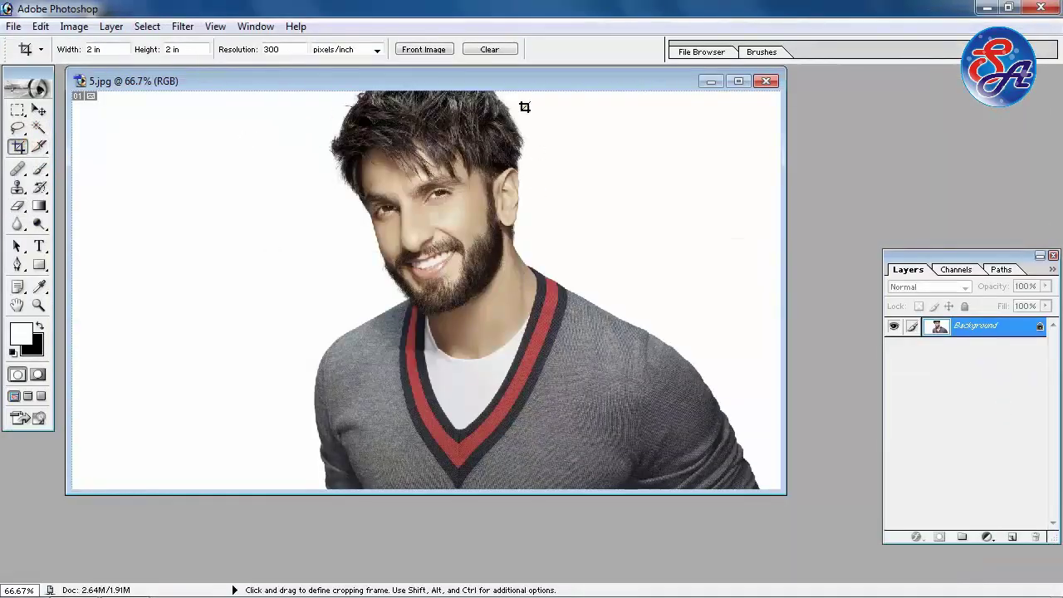
pyautogui.moveTo(519, 86); pyautogui.dragTo(570, 112)
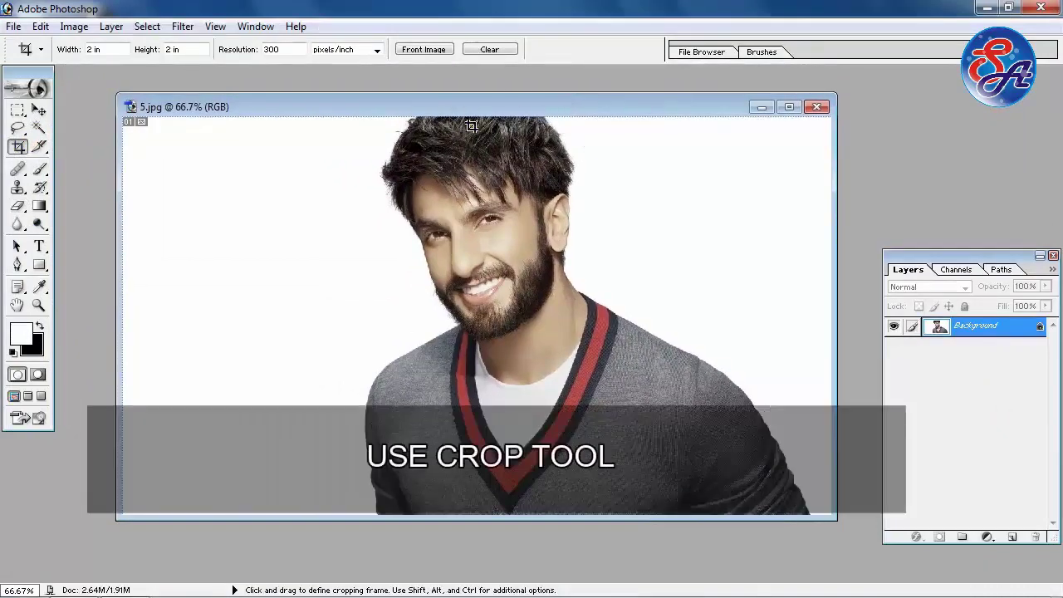
pyautogui.click(462, 49)
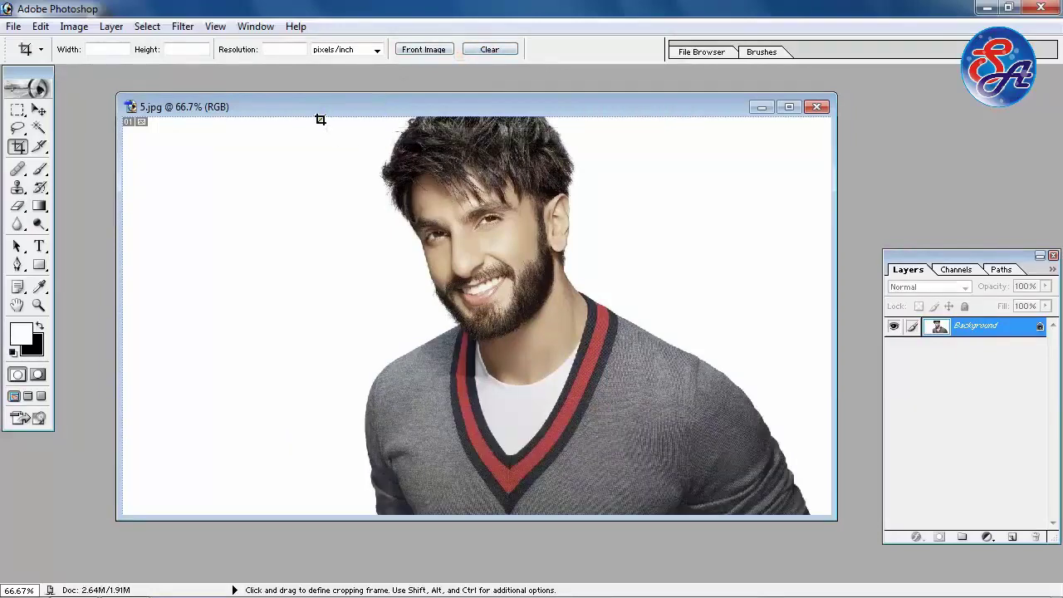
pyautogui.moveTo(321, 120); pyautogui.dragTo(816, 546)
pyautogui.doubleClick(711, 433)
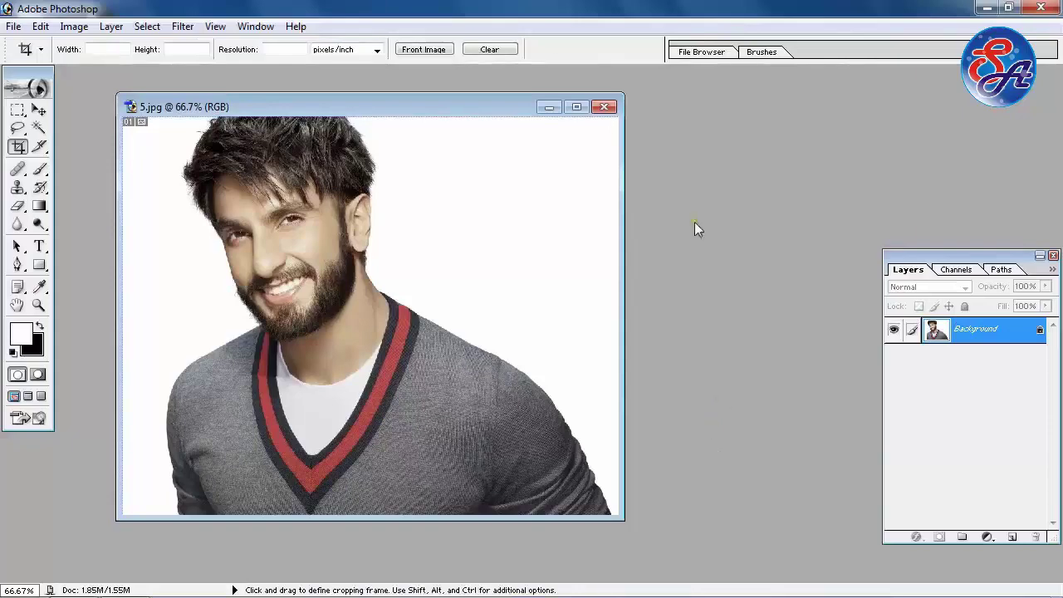
pyautogui.moveTo(477, 104); pyautogui.dragTo(574, 108)
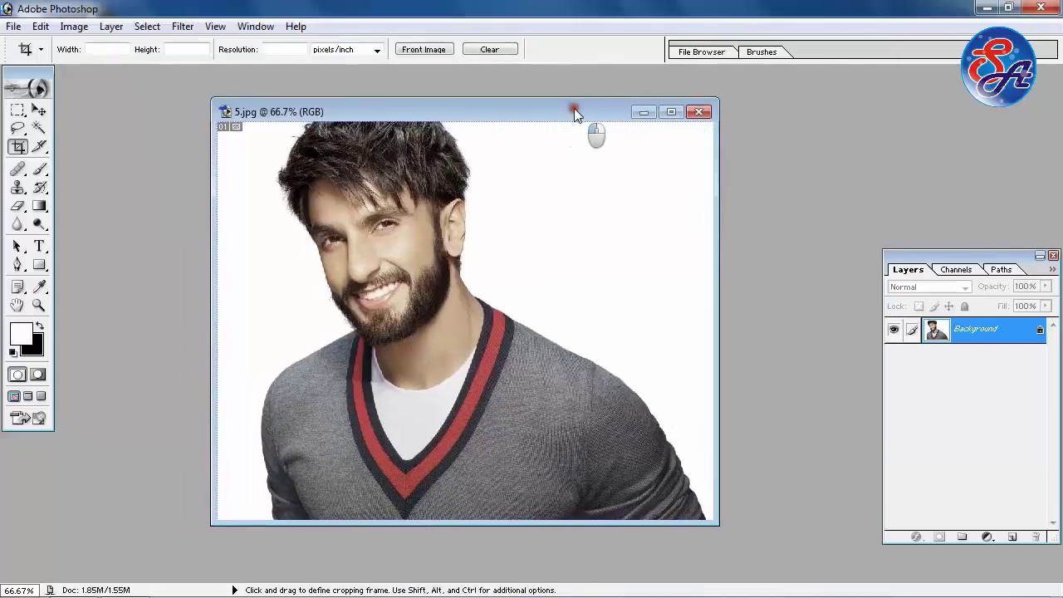
pyautogui.doubleClick(575, 108)
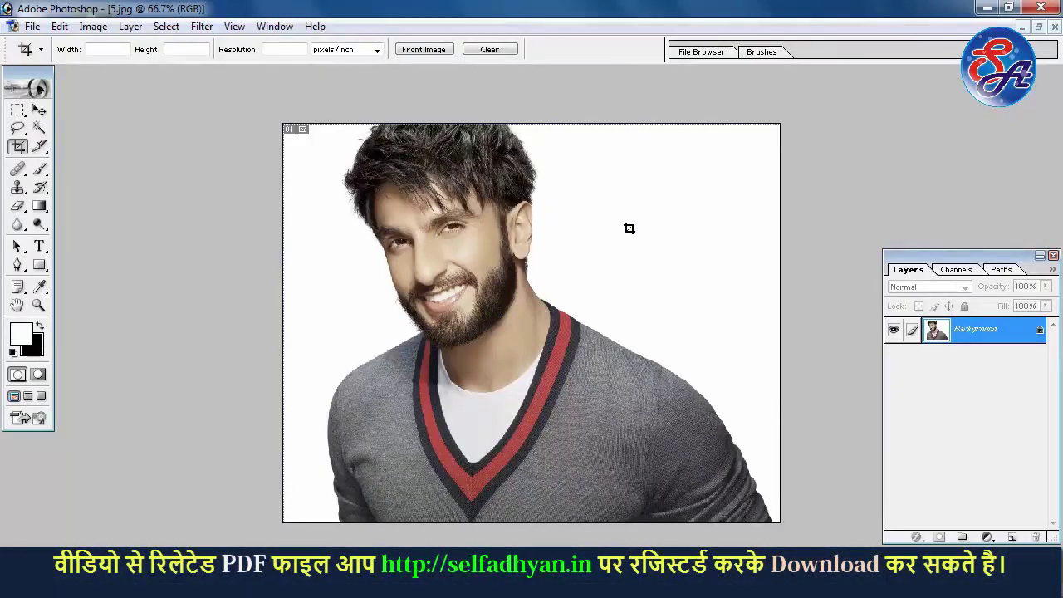
# - Duplicate the background to Layer 1, desaturate with a Hue/Saturation layer at -100, and select Layer 1
pyautogui.hotkey('ctrl', 'j')
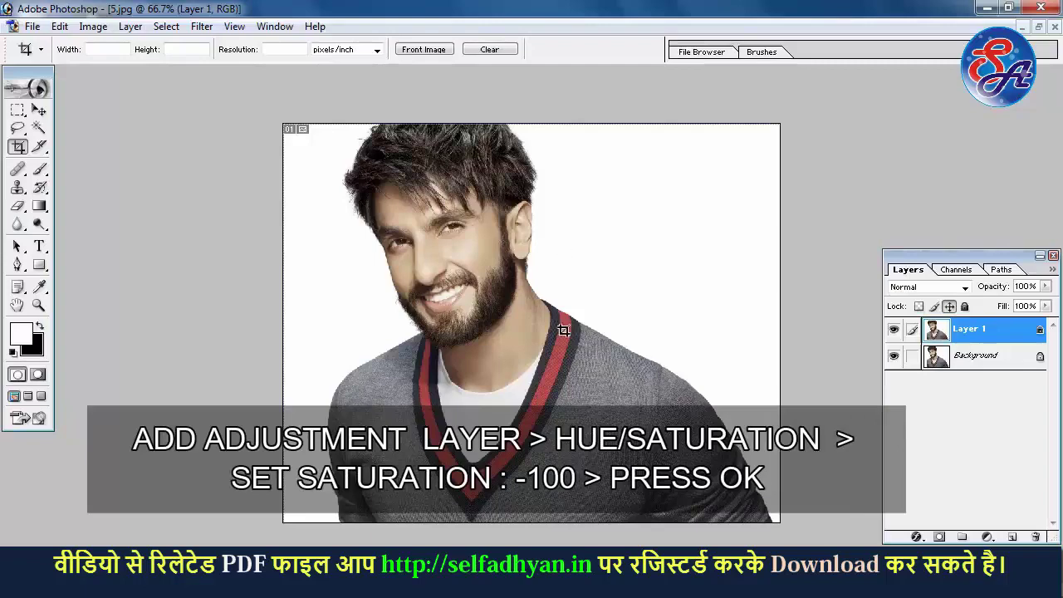
pyautogui.click(988, 536)
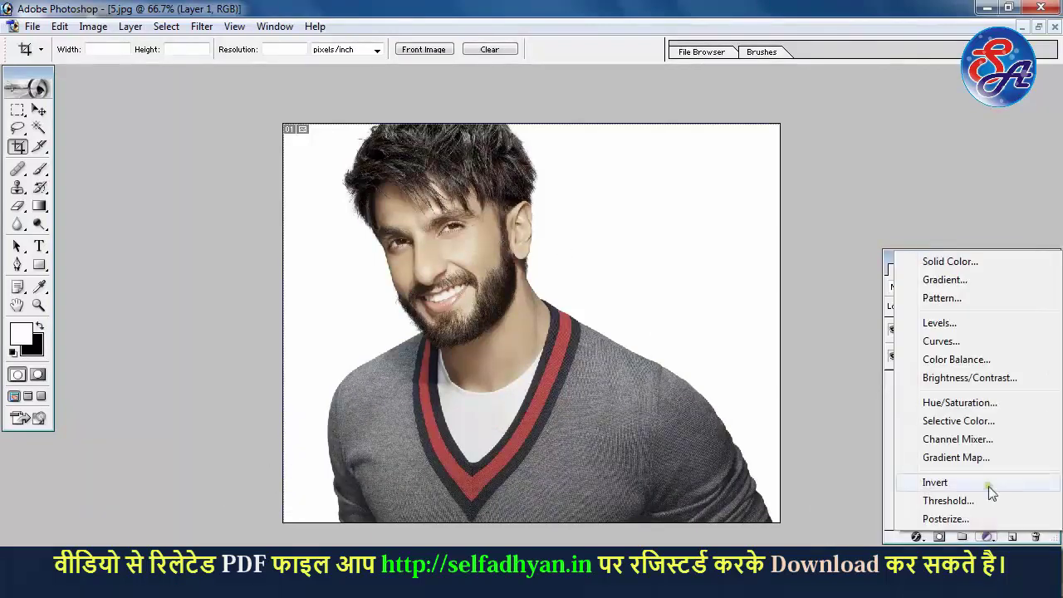
pyautogui.click(980, 402)
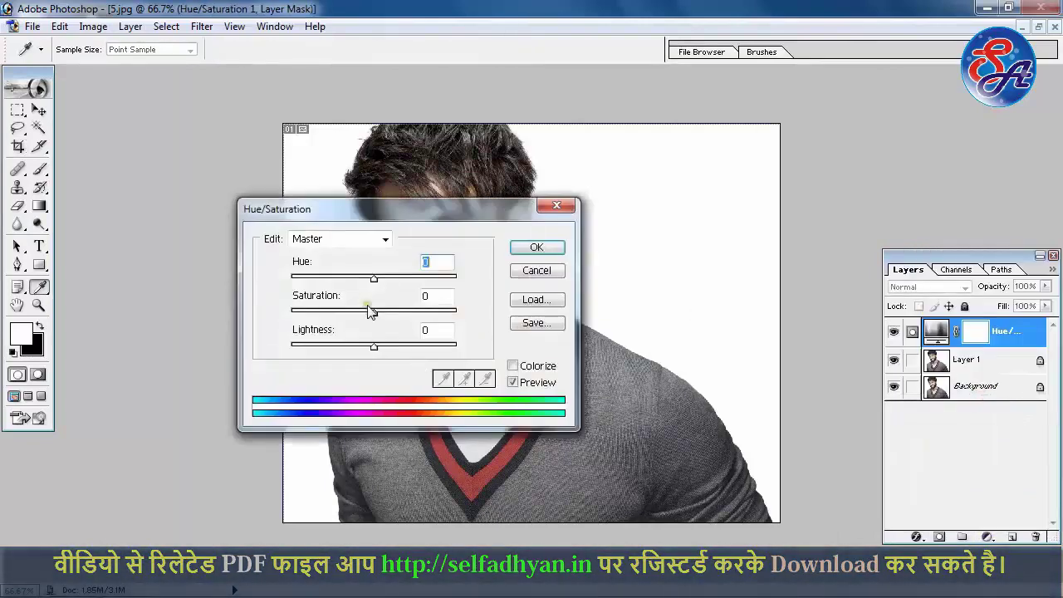
pyautogui.moveTo(370, 310); pyautogui.dragTo(279, 310)
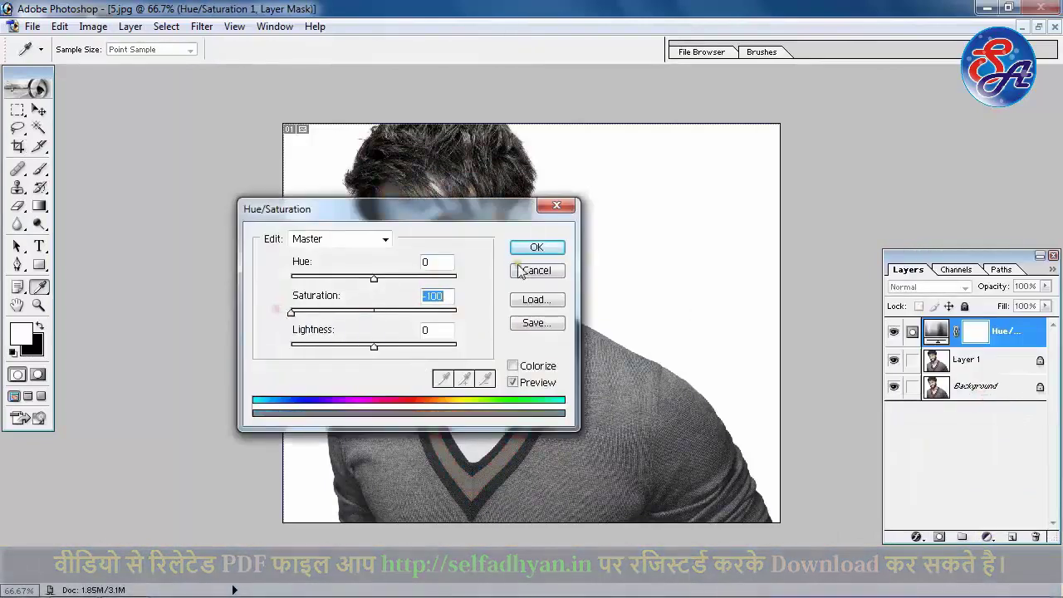
pyautogui.click(538, 246)
pyautogui.press('c')
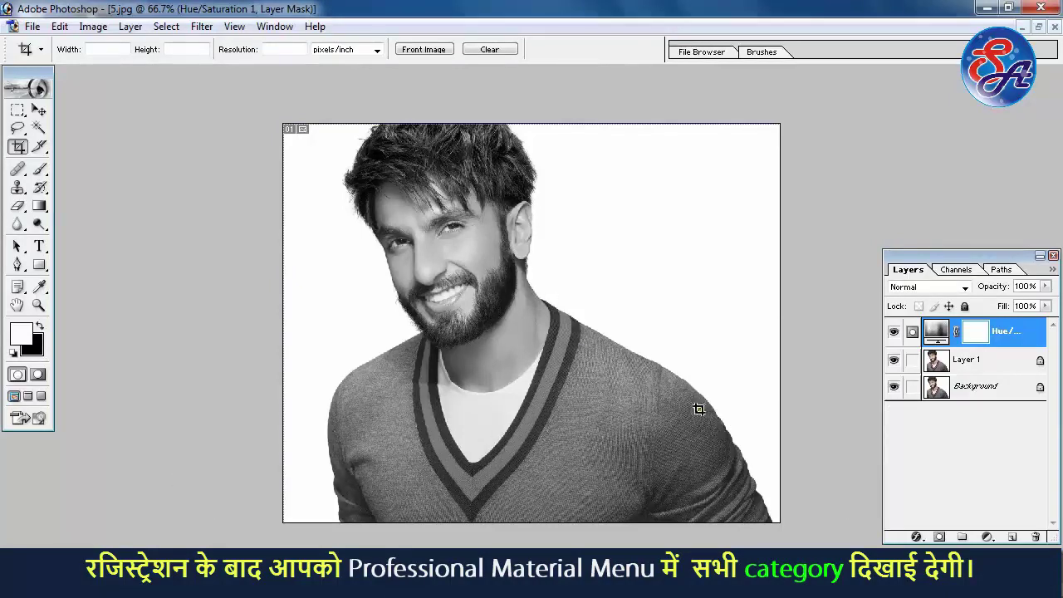
pyautogui.click(970, 363)
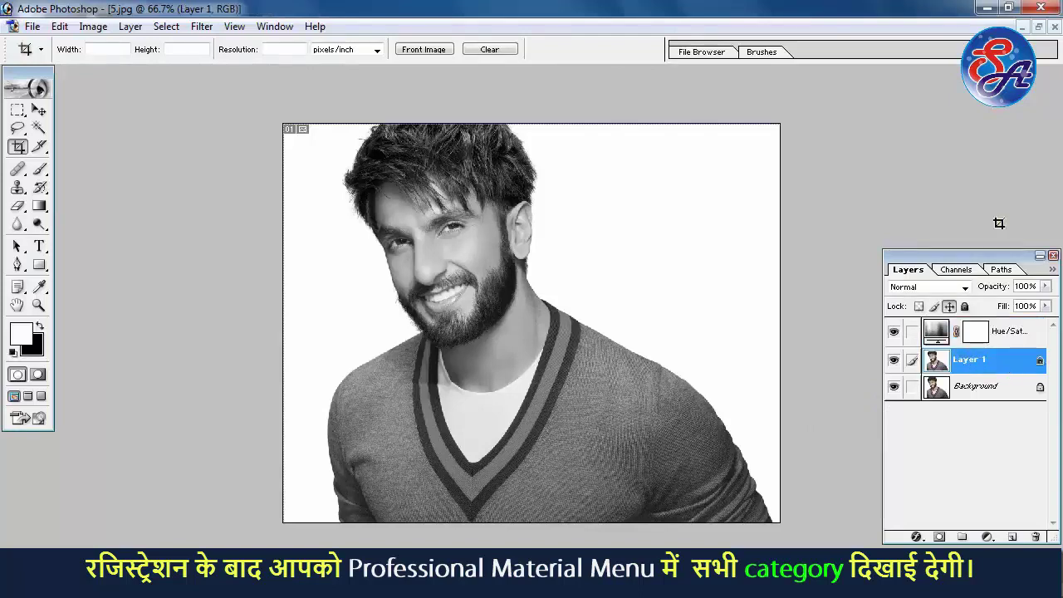
# - Set Layer 1's blend mode to Color Dodge and invert the layer
pyautogui.click(964, 287)
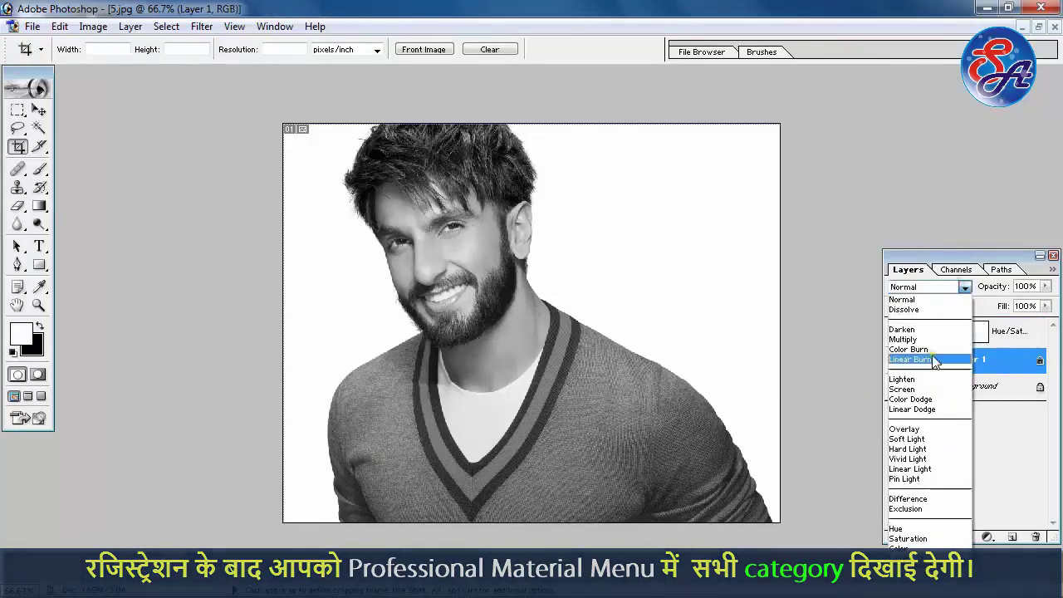
pyautogui.click(941, 402)
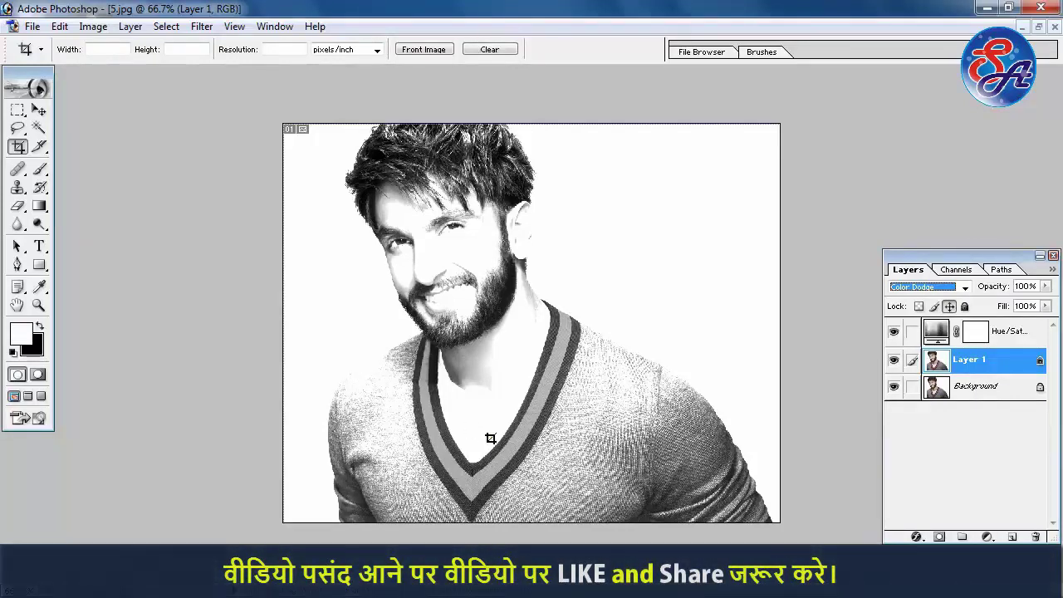
pyautogui.hotkey('ctrl', 'i')
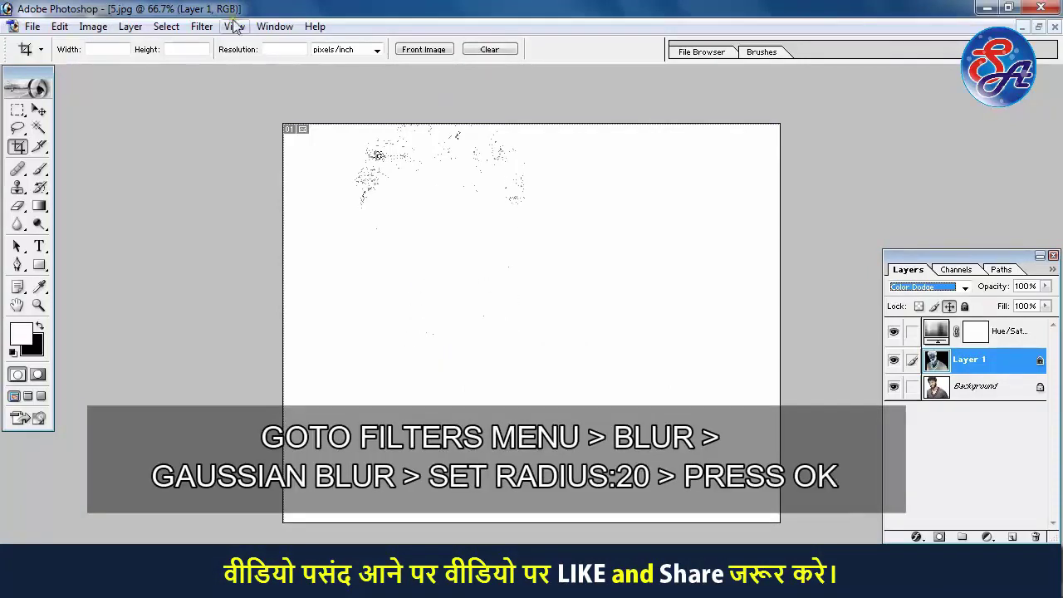
# - Apply a Gaussian Blur with a 20-pixel radius to Layer 1
pyautogui.click(202, 26)
pyautogui.moveTo(250, 149)
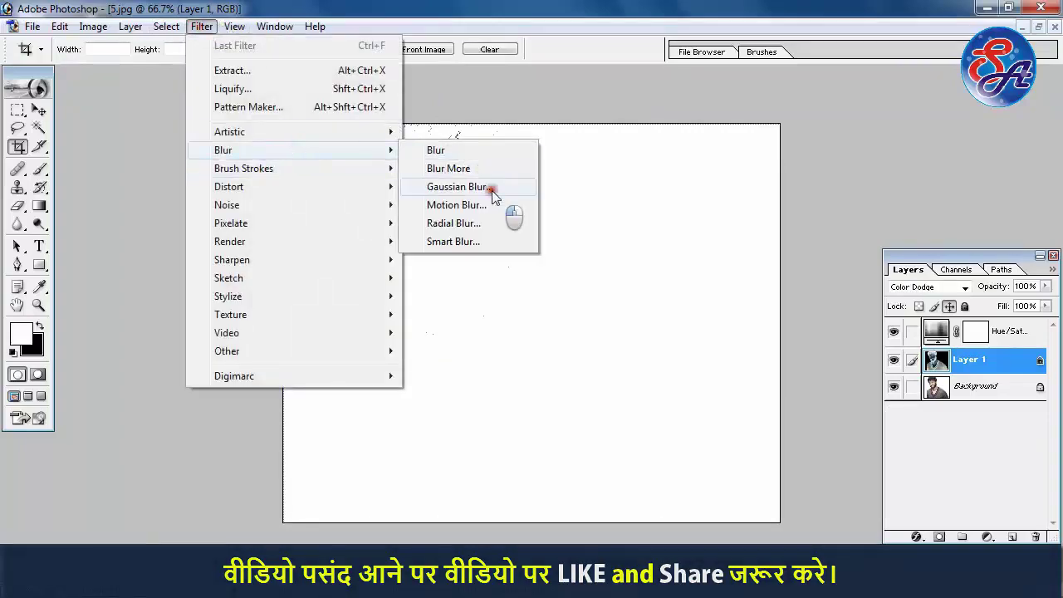
pyautogui.click(492, 188)
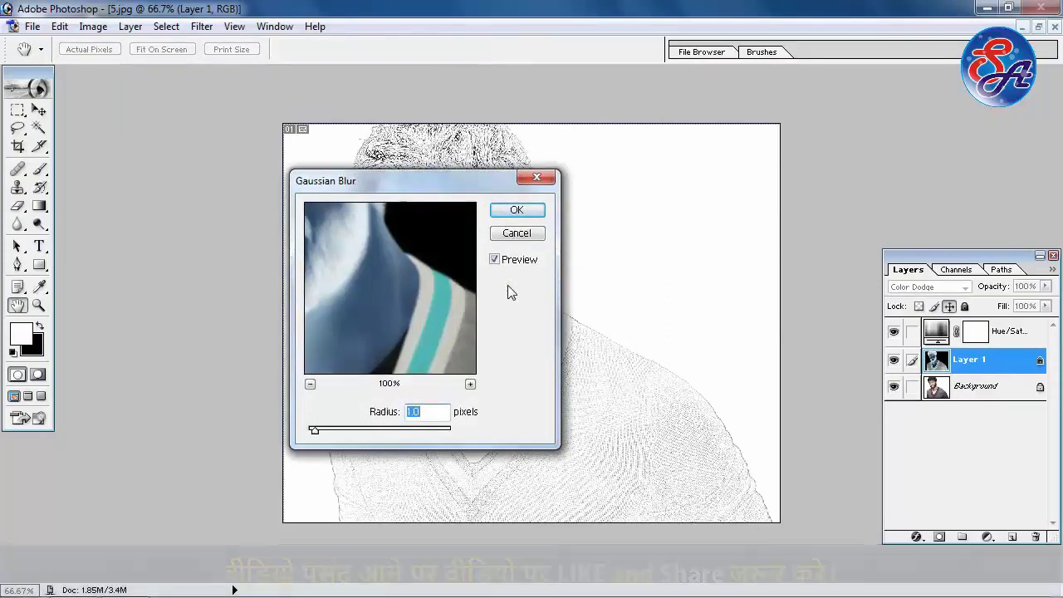
pyautogui.write('20')
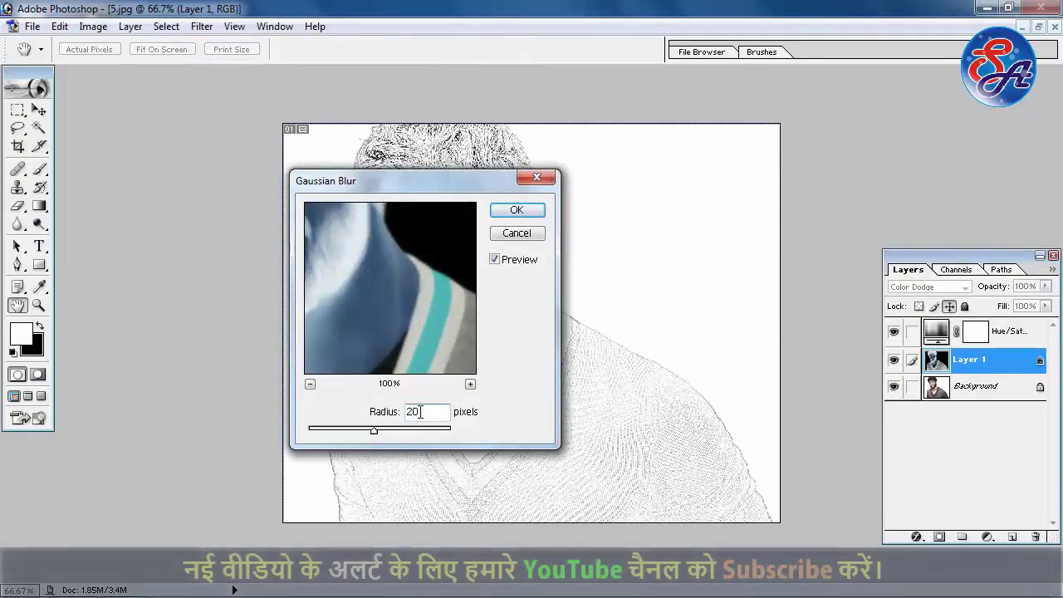
pyautogui.click(517, 210)
pyautogui.press('c')
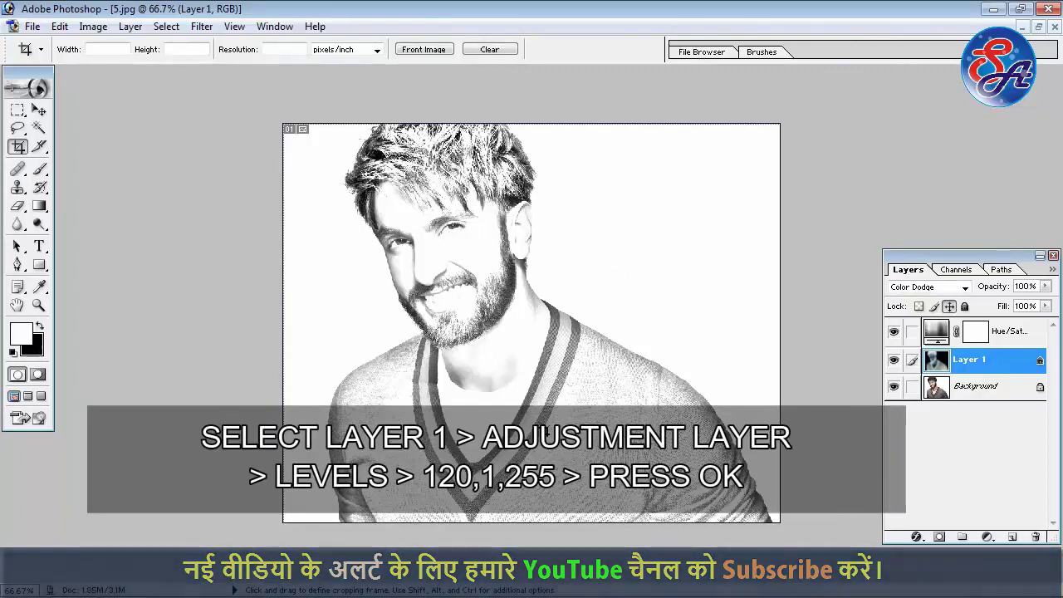
# - Add a Levels adjustment layer with input levels 120, 1.00 and 255
pyautogui.click(990, 539)
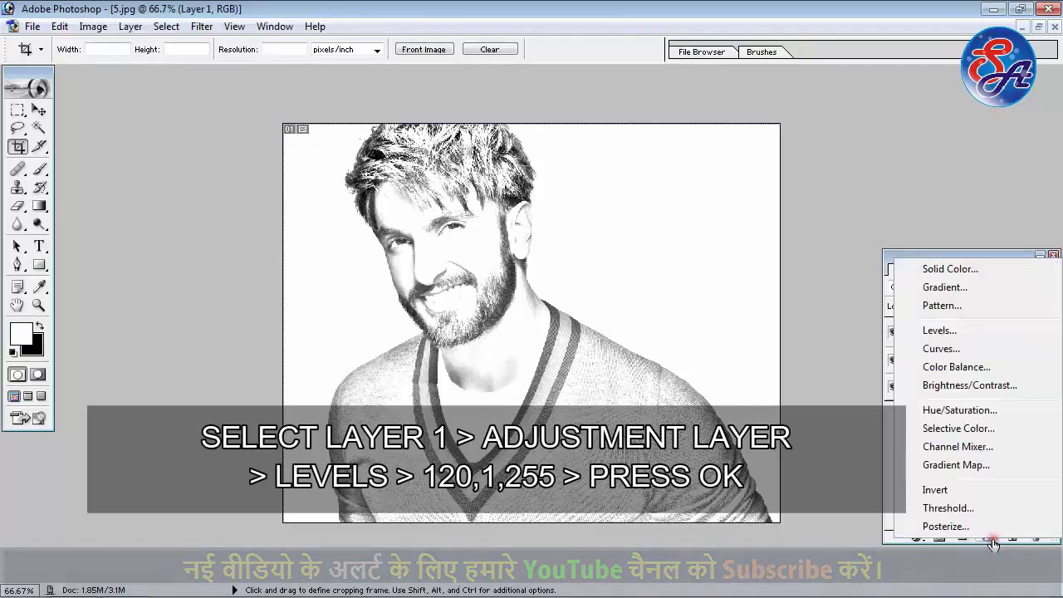
pyautogui.click(977, 331)
pyautogui.moveTo(447, 223); pyautogui.dragTo(498, 224)
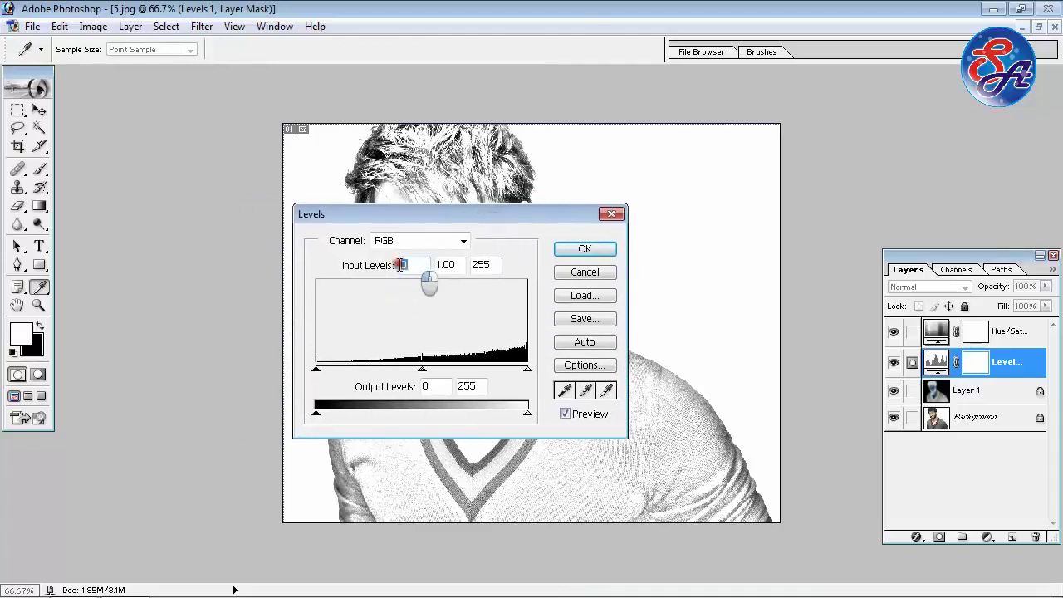
pyautogui.write('12')
pyautogui.write('0')
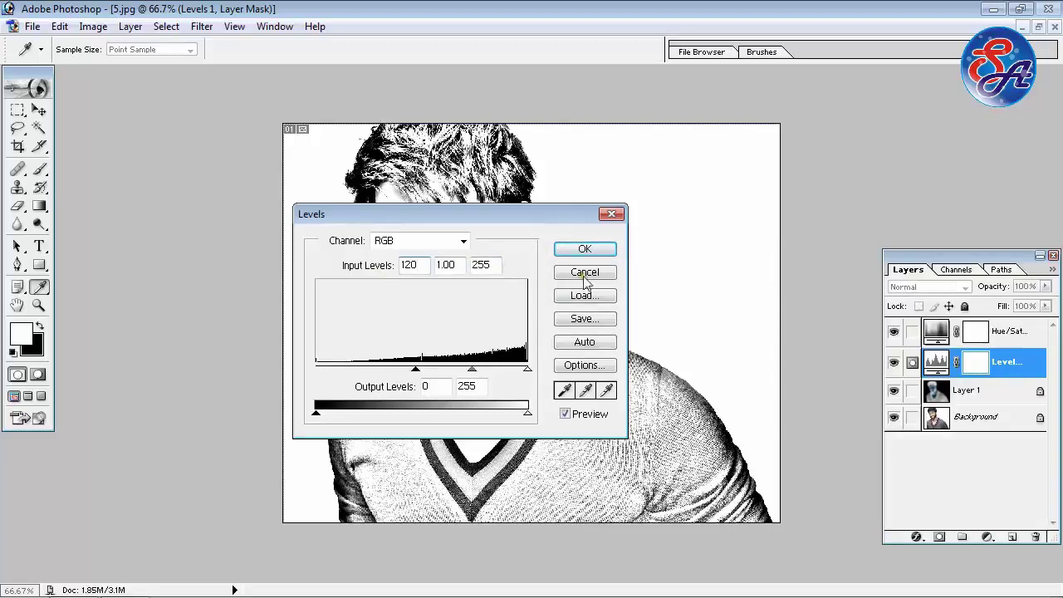
pyautogui.click(586, 249)
pyautogui.press('c')
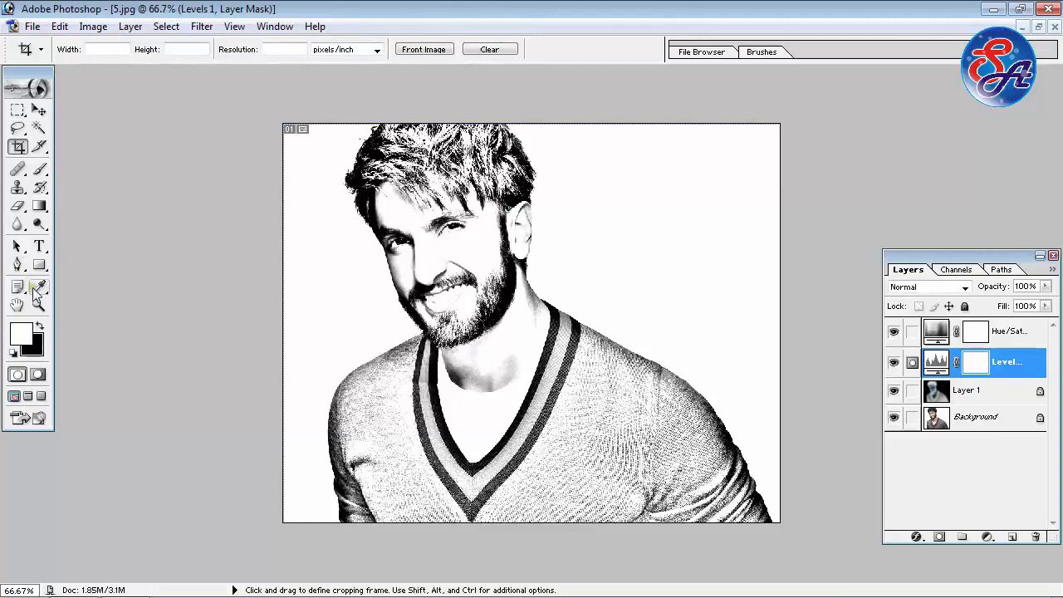
# - Set a 400 px black brush at 40% opacity and move Levels 1 above Hue/Saturation
pyautogui.click(39, 169)
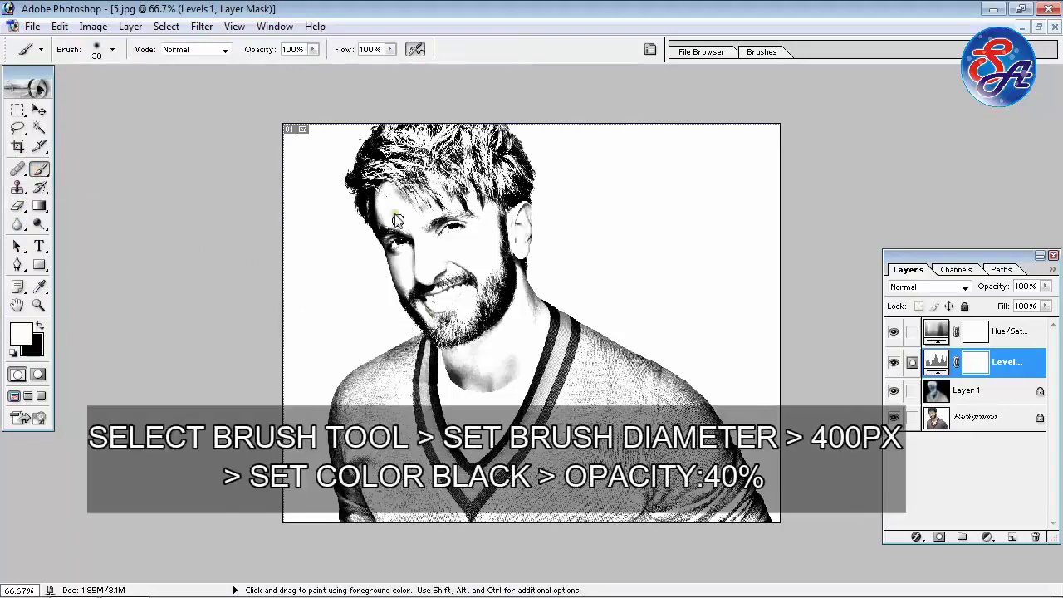
pyautogui.rightClick(413, 257)
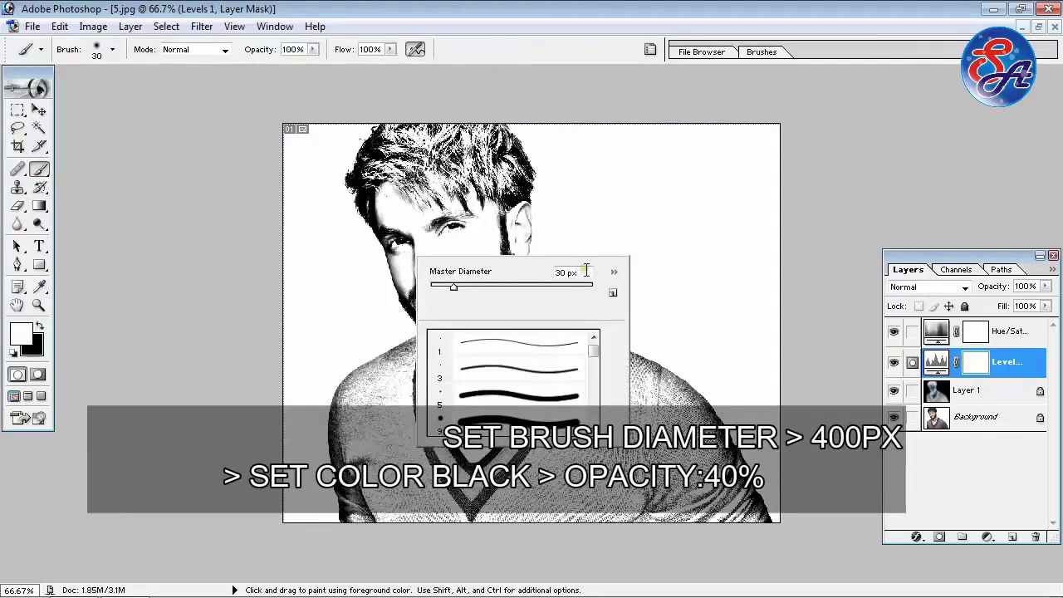
pyautogui.click(525, 271)
pyautogui.write('400')
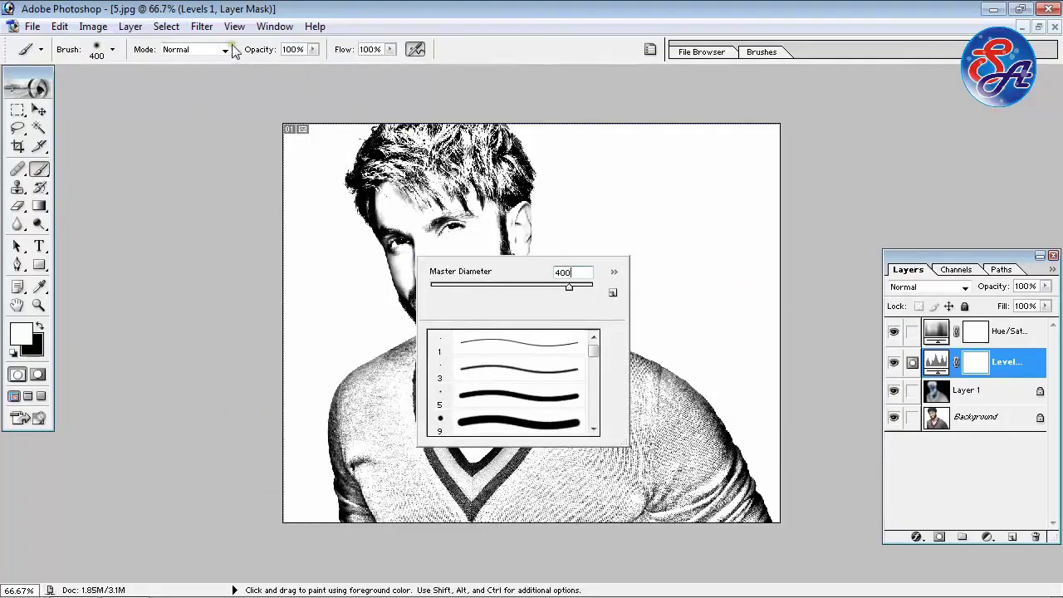
pyautogui.click(302, 50)
pyautogui.click(241, 50)
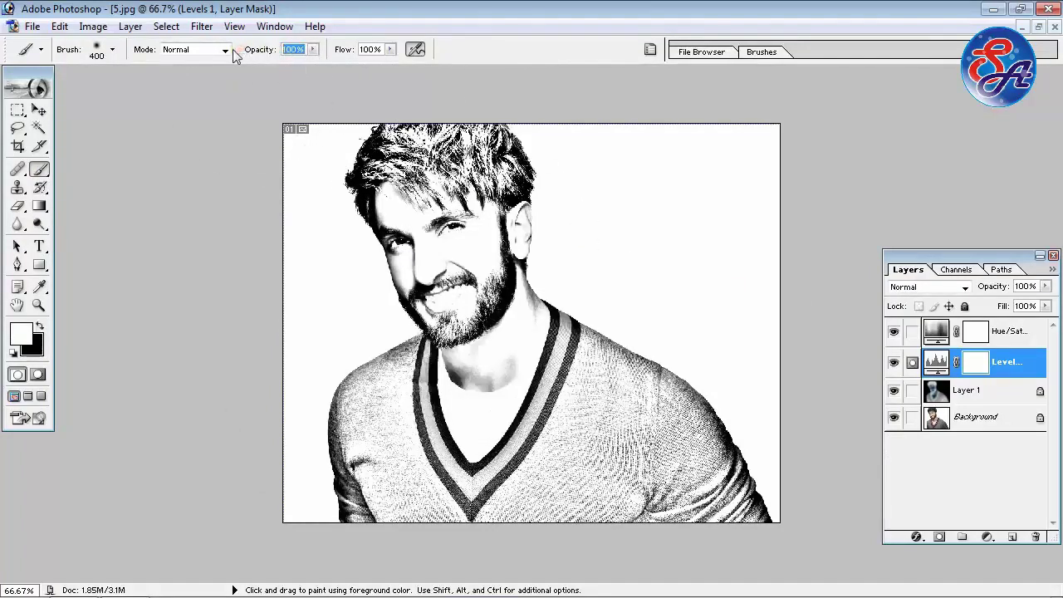
pyautogui.write('40')
pyautogui.press('Return')
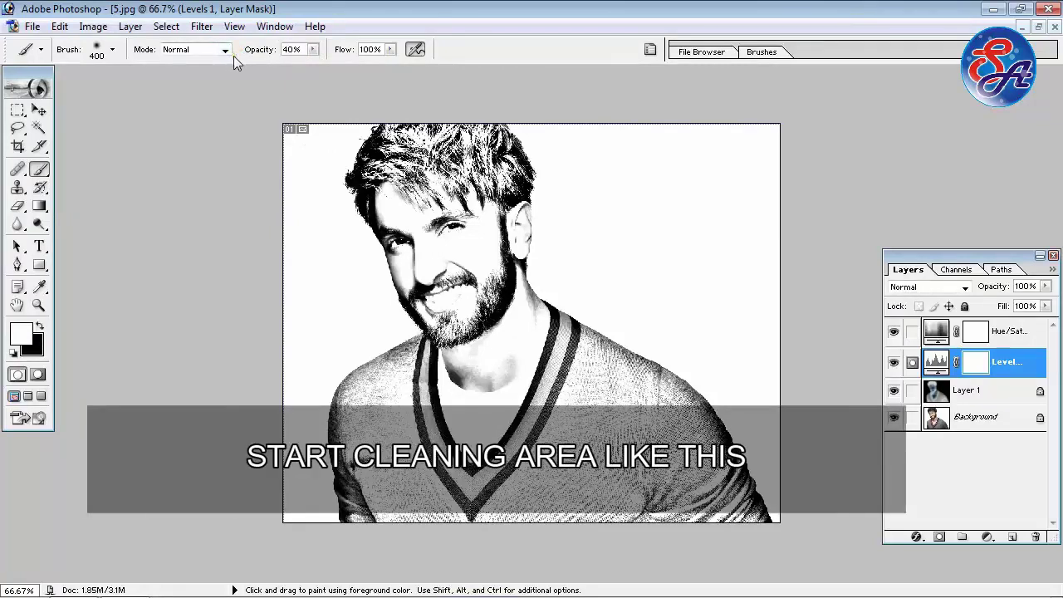
pyautogui.hotkey('ctrl', ']')
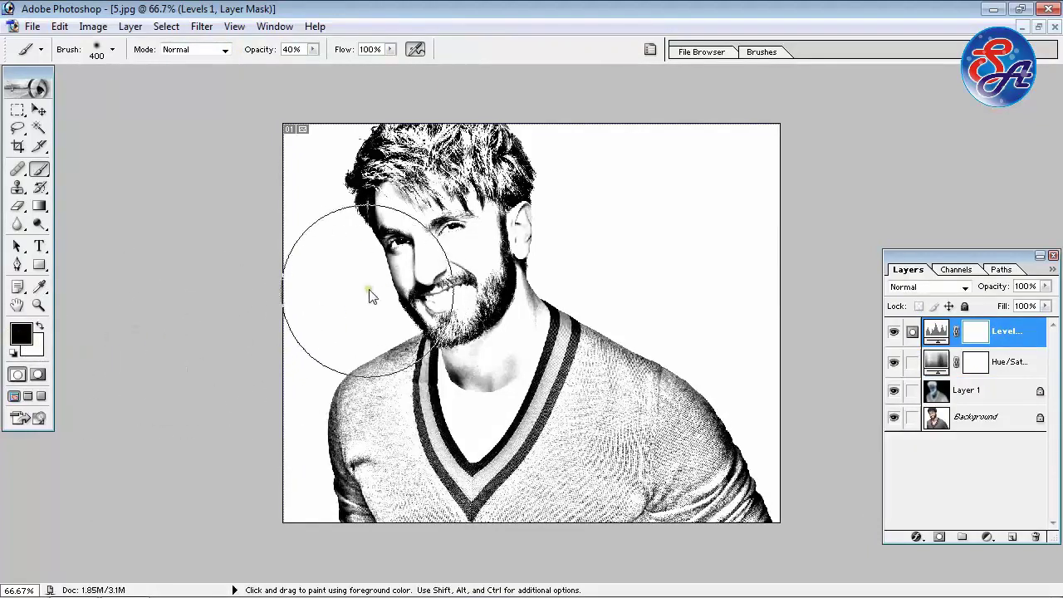
# - Brush black on the Levels 1 mask across the face and the lower-left sleeve
pyautogui.moveTo(369, 192)
pyautogui.mouseDown()
pyautogui.moveTo(487, 188)
pyautogui.moveTo(380, 173)
pyautogui.moveTo(344, 189)
pyautogui.moveTo(446, 360)
pyautogui.moveTo(446, 422)
pyautogui.moveTo(549, 374)
pyautogui.moveTo(724, 468)
pyautogui.mouseUp()
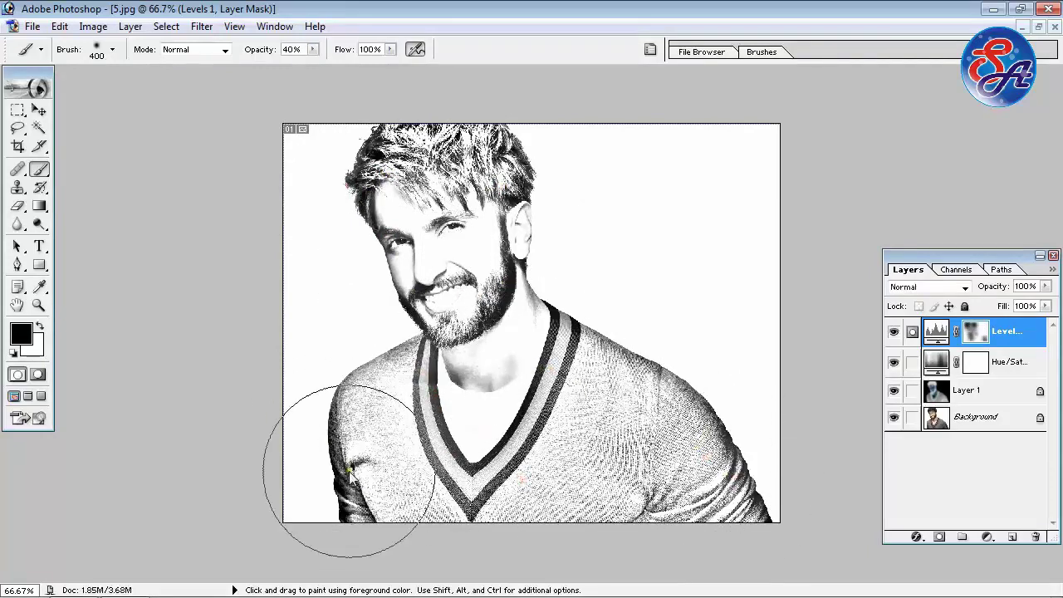
pyautogui.moveTo(349, 472)
pyautogui.mouseDown()
pyautogui.moveTo(342, 490)
pyautogui.moveTo(391, 349)
pyautogui.moveTo(478, 307)
pyautogui.moveTo(518, 135)
pyautogui.moveTo(377, 135)
pyautogui.moveTo(352, 157)
pyautogui.moveTo(366, 249)
pyautogui.moveTo(344, 339)
pyautogui.moveTo(364, 380)
pyautogui.moveTo(542, 305)
pyautogui.moveTo(524, 208)
pyautogui.moveTo(514, 232)
pyautogui.moveTo(531, 230)
pyautogui.mouseUp()
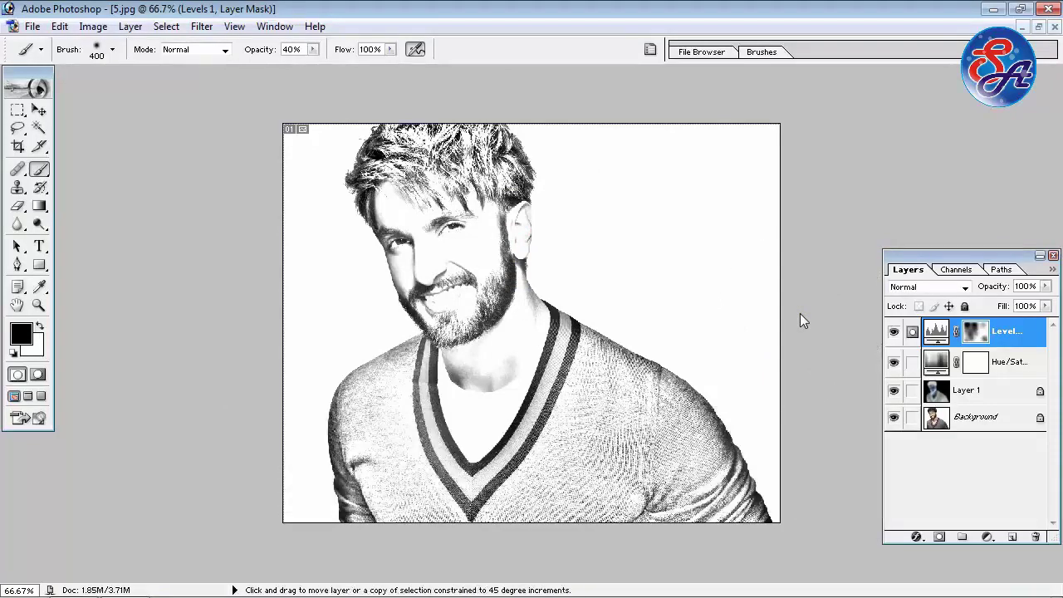
# - Stamp the Levels result into a pixel layer, then brush white over the hair and jaw at 100 px
pyautogui.hotkey('ctrl', 'shift', 'alt', 'e')
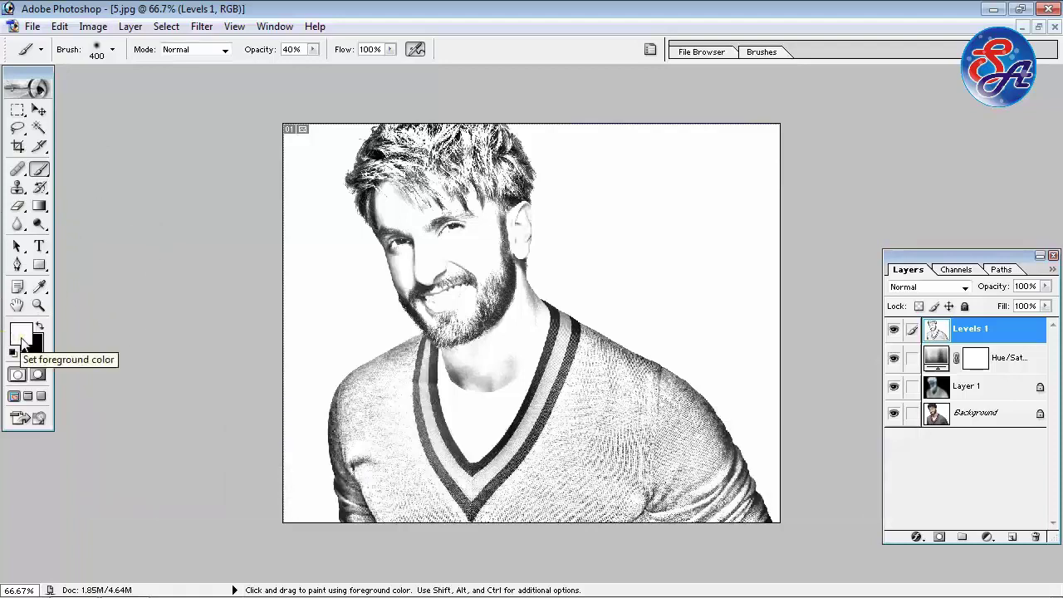
pyautogui.press('[')
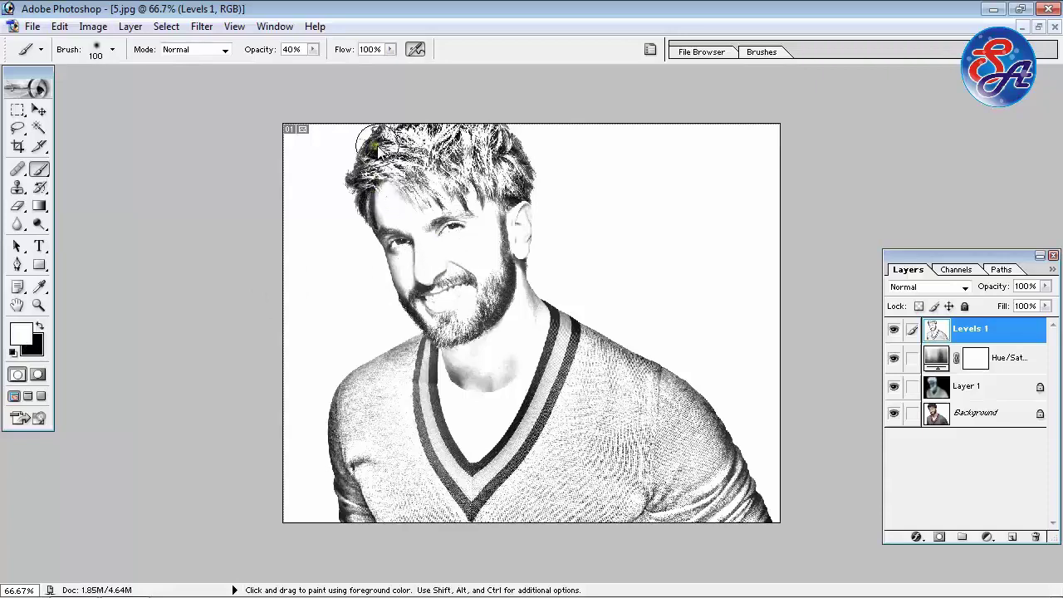
pyautogui.moveTo(377, 148)
pyautogui.mouseDown()
pyautogui.moveTo(366, 159)
pyautogui.moveTo(365, 218)
pyautogui.mouseUp()
pyautogui.moveTo(520, 178); pyautogui.dragTo(522, 166)
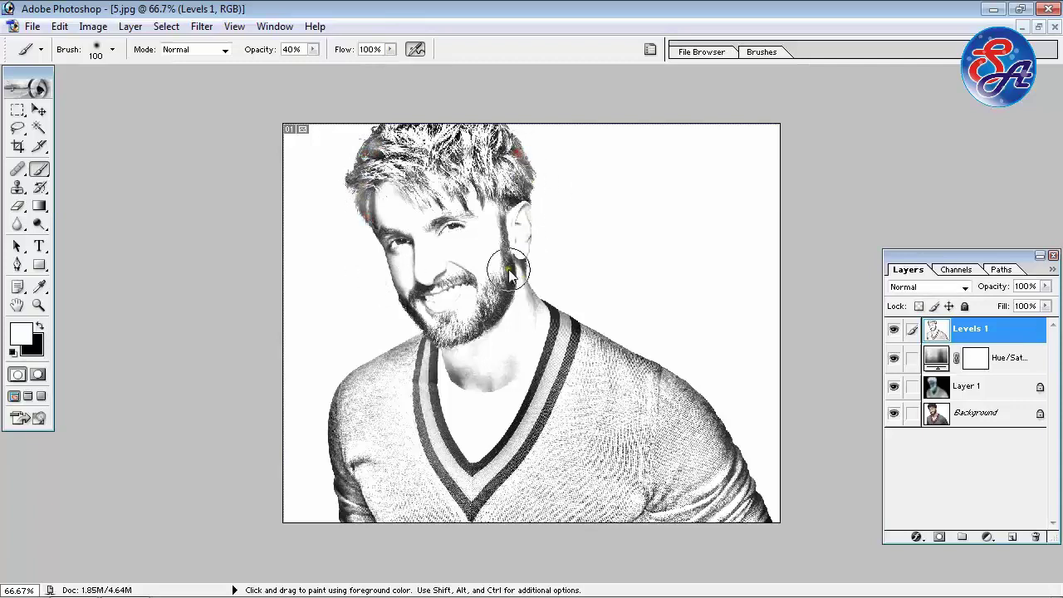
pyautogui.moveTo(505, 254)
pyautogui.mouseDown()
pyautogui.moveTo(499, 314)
pyautogui.moveTo(556, 326)
pyautogui.moveTo(524, 433)
pyautogui.mouseUp()
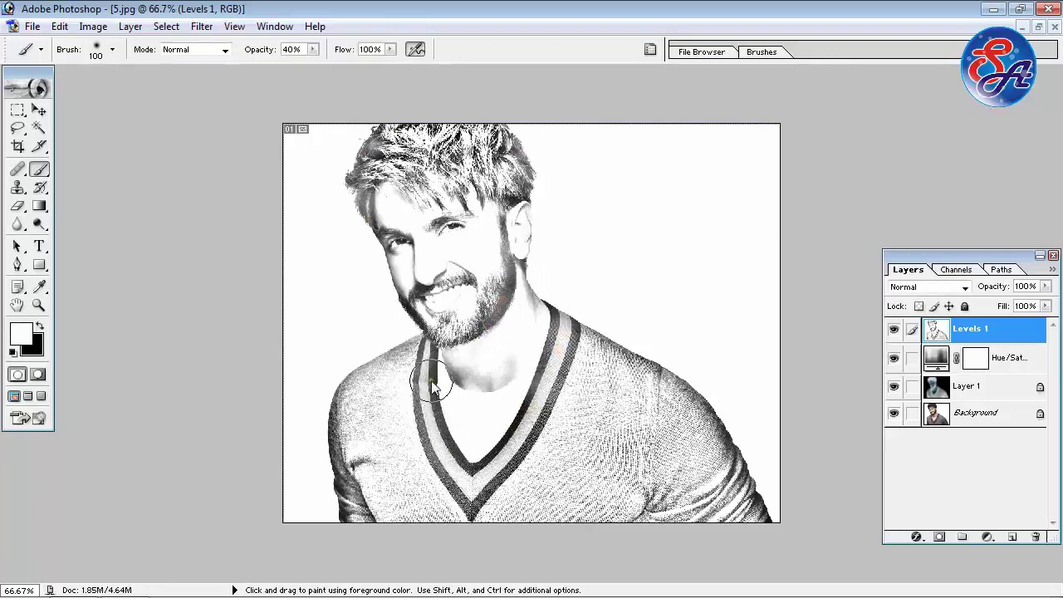
# - Brush white over the left collar stripe, both shoulder edges and a spot near the chin
pyautogui.moveTo(431, 384)
pyautogui.mouseDown()
pyautogui.moveTo(466, 522)
pyautogui.moveTo(540, 519)
pyautogui.mouseUp()
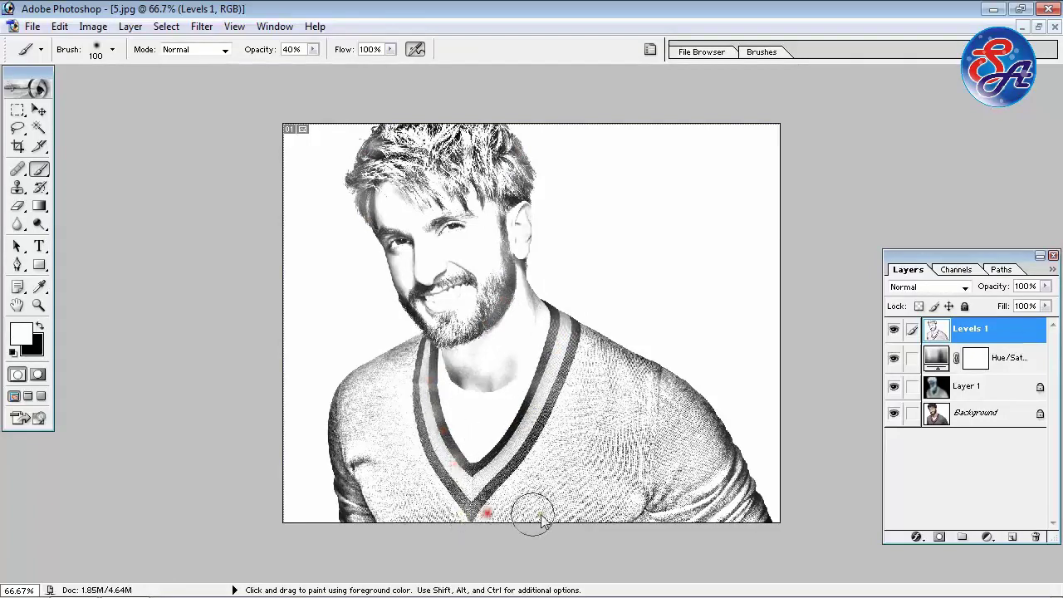
pyautogui.moveTo(762, 520); pyautogui.dragTo(686, 389)
pyautogui.moveTo(374, 372)
pyautogui.mouseDown()
pyautogui.moveTo(344, 451)
pyautogui.moveTo(354, 579)
pyautogui.mouseUp()
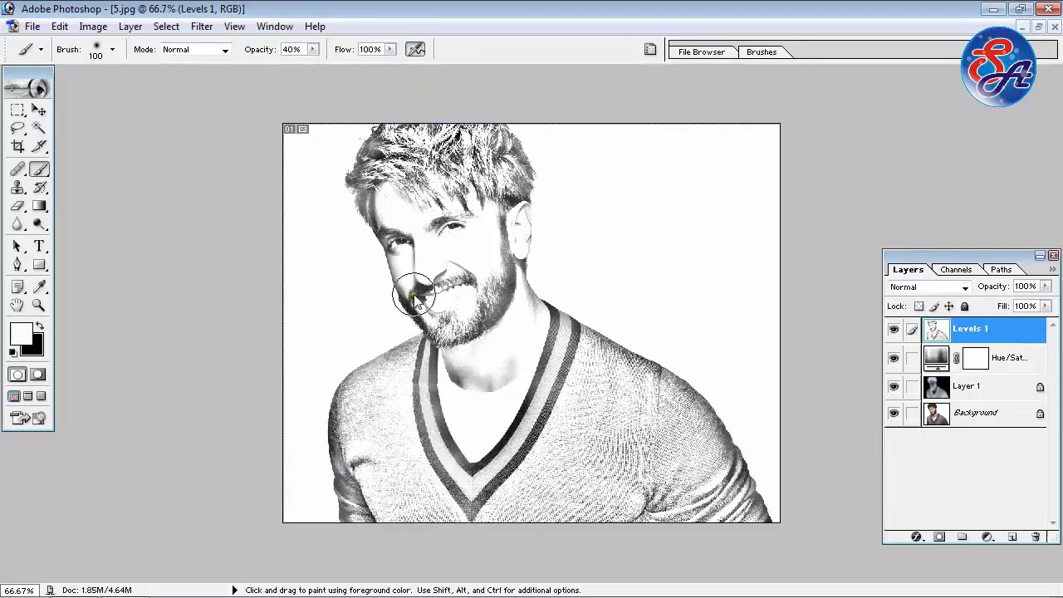
pyautogui.moveTo(415, 295); pyautogui.dragTo(418, 309)
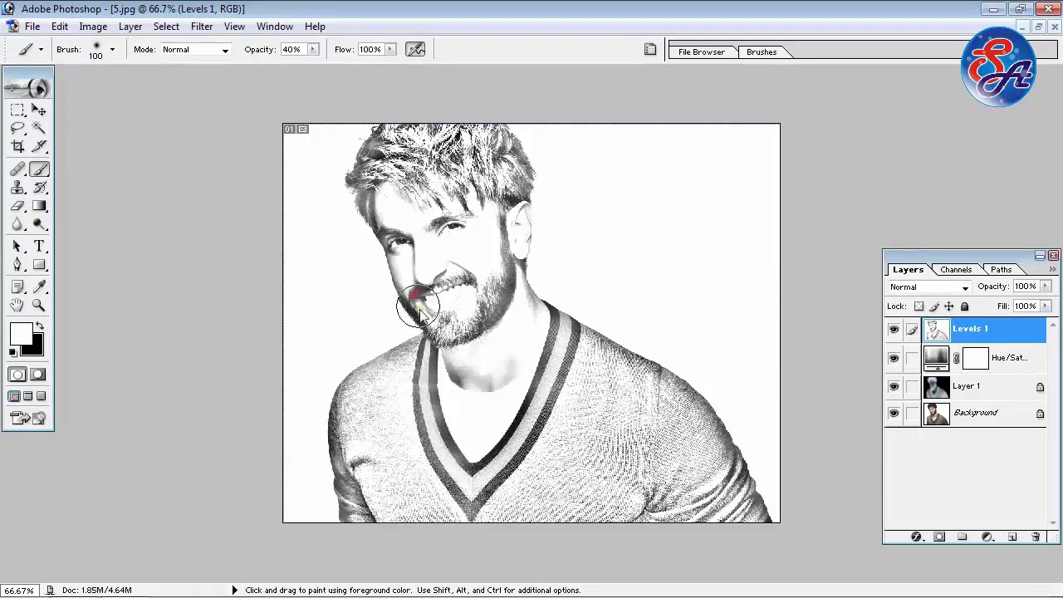